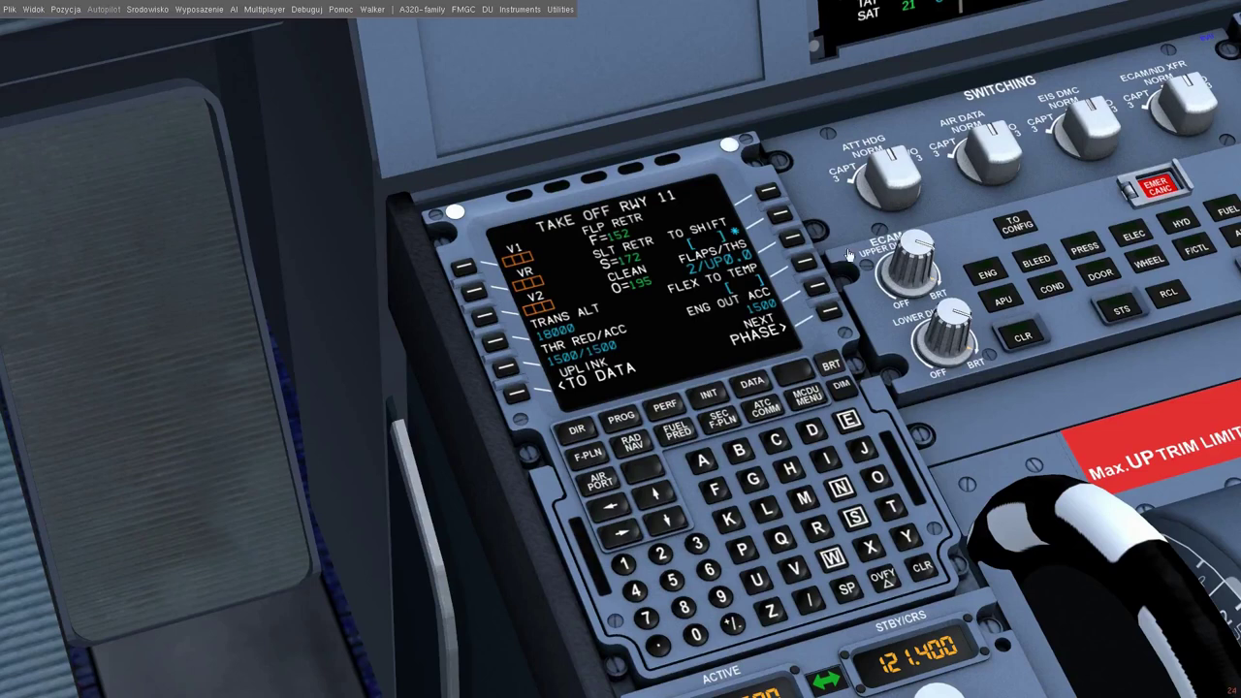
pyautogui.moveTo(956, 213); pyautogui.dragTo(640, 238)
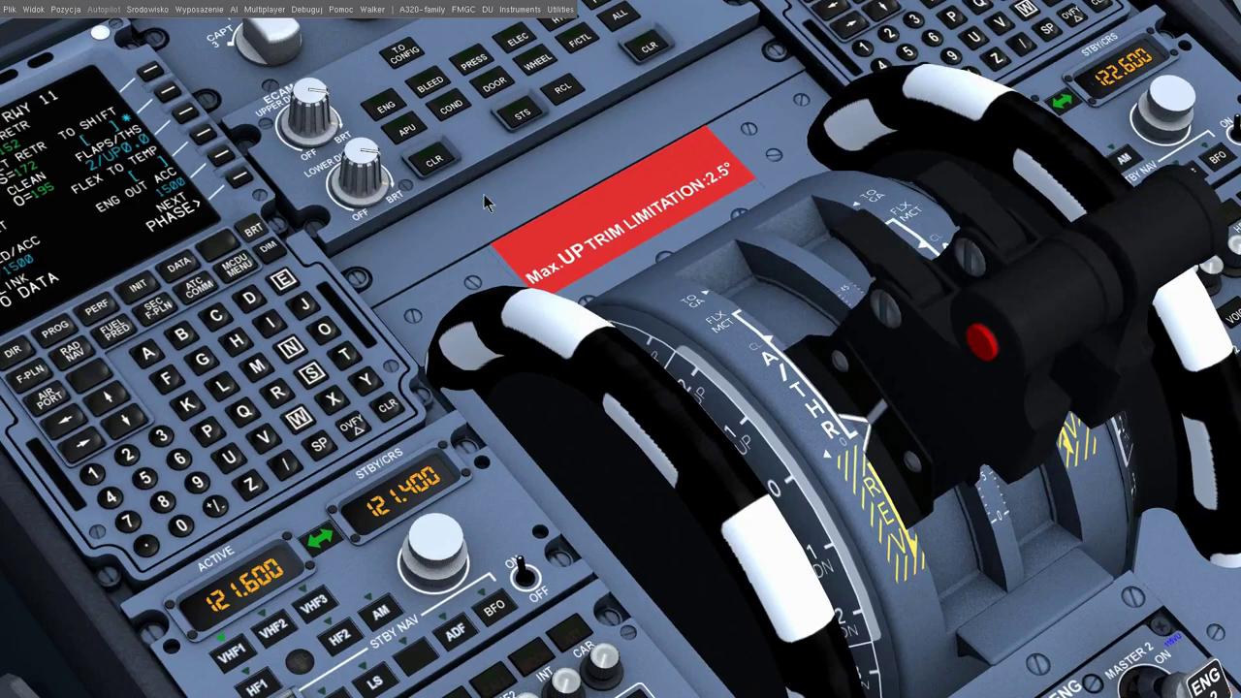
pyautogui.moveTo(452, 252); pyautogui.dragTo(405, 243)
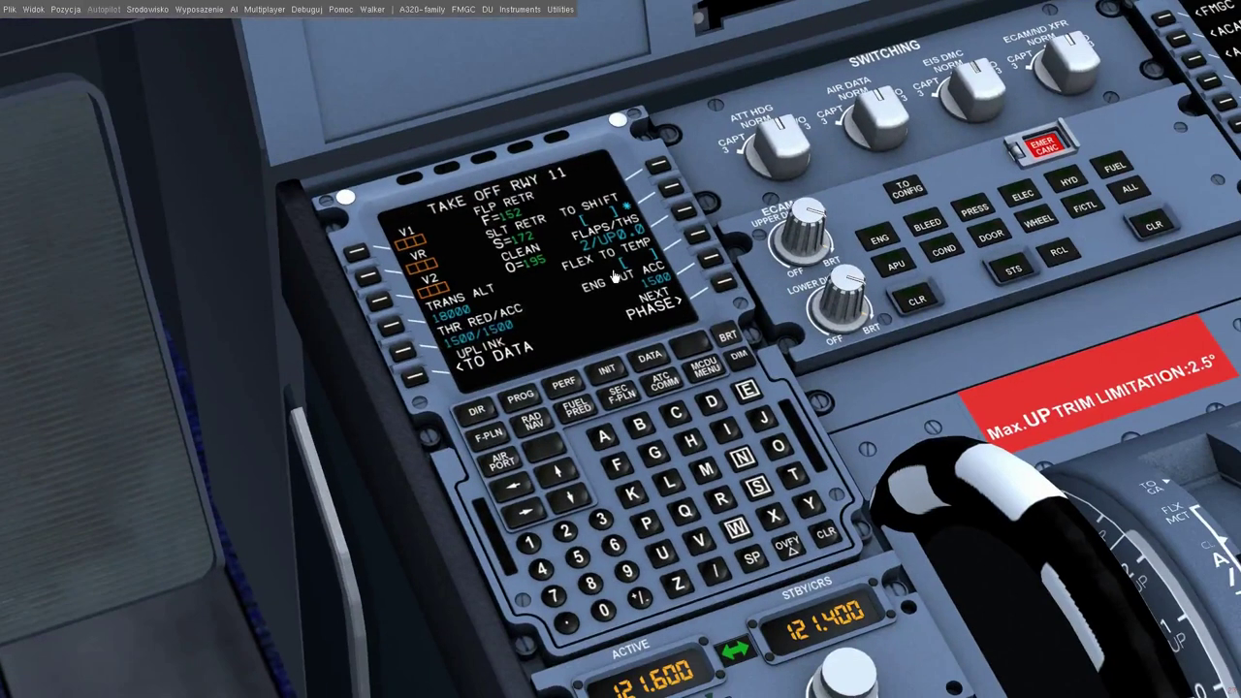
pyautogui.moveTo(902, 385); pyautogui.dragTo(900, 376)
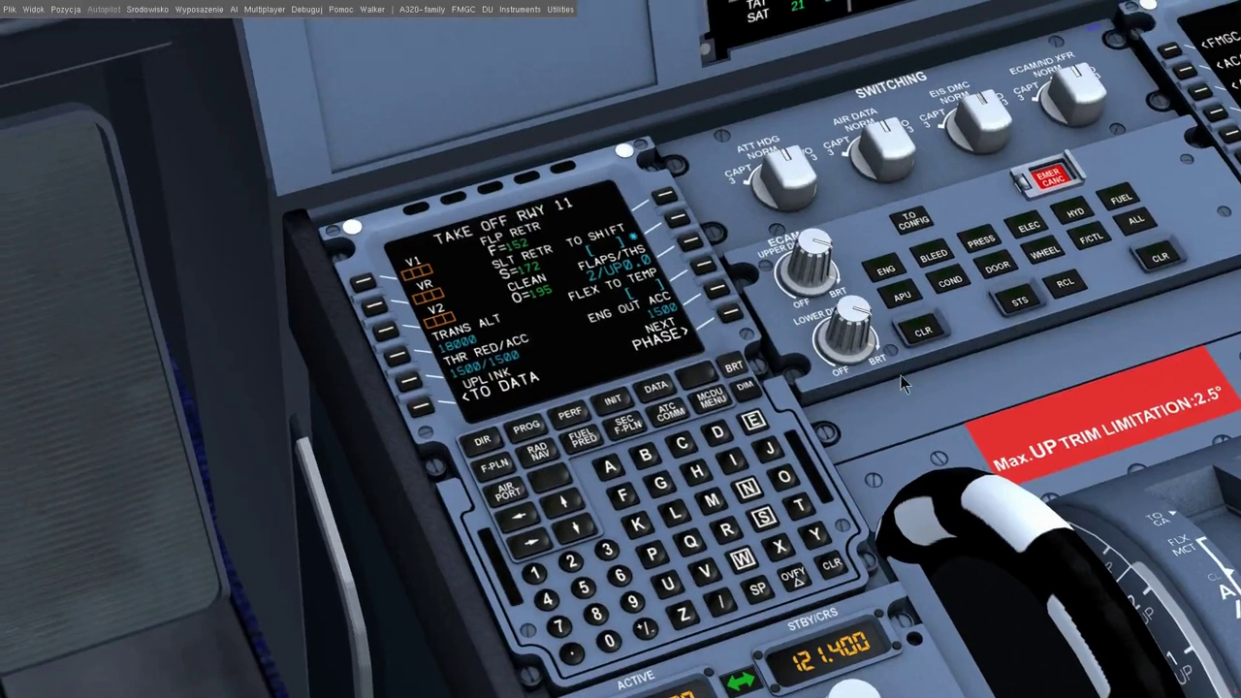
# - Switch to the A320 take-off calculator in the browser and examine its FLEX, V1, VR and V2 fields
pyautogui.hotkey('alt', 'Tab')
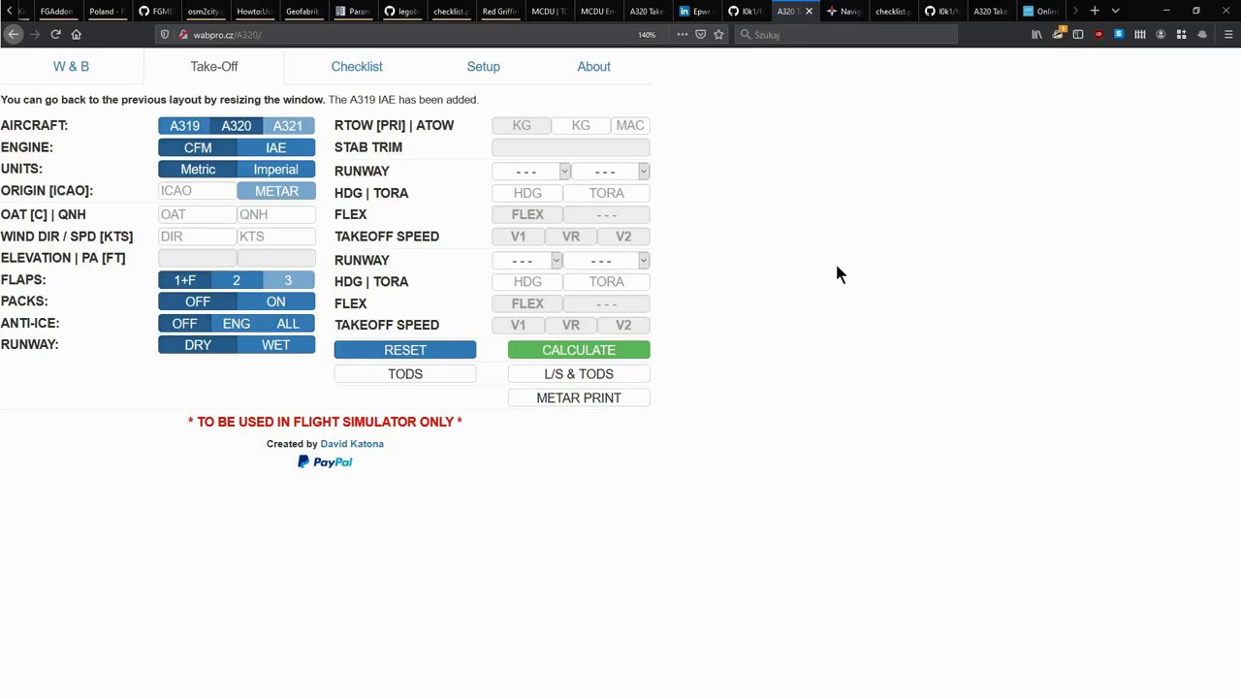
pyautogui.click(209, 70)
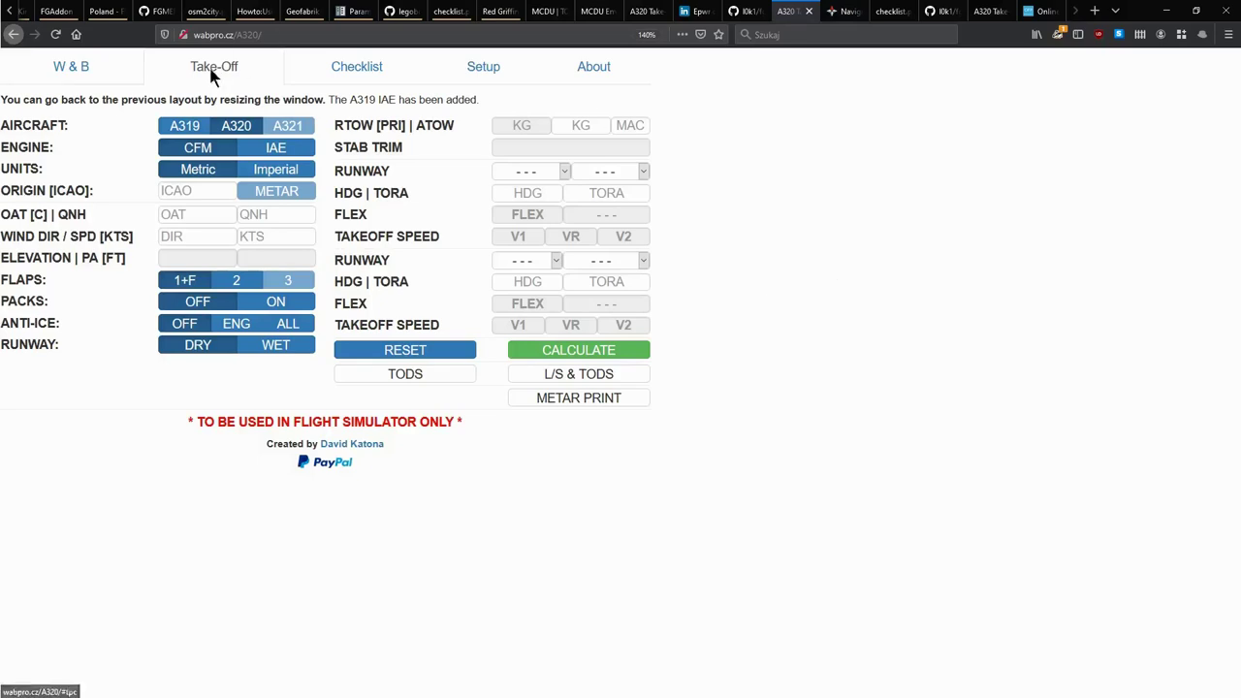
pyautogui.click(525, 215)
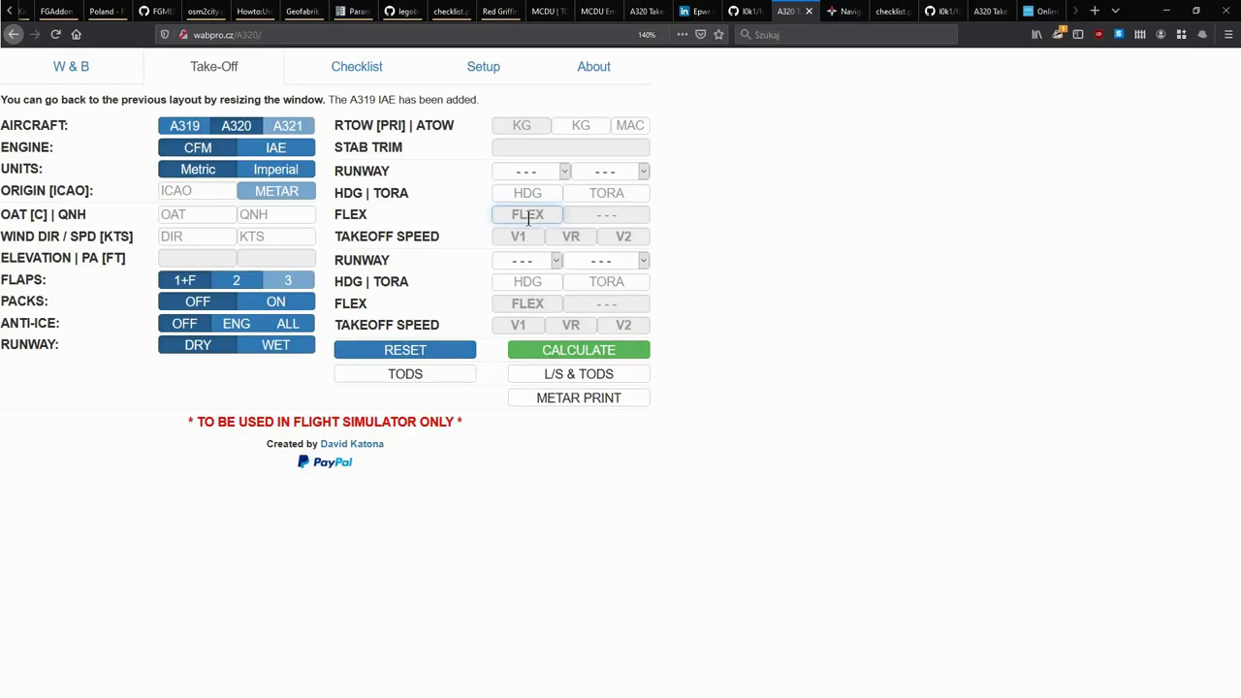
pyautogui.press('Tab')
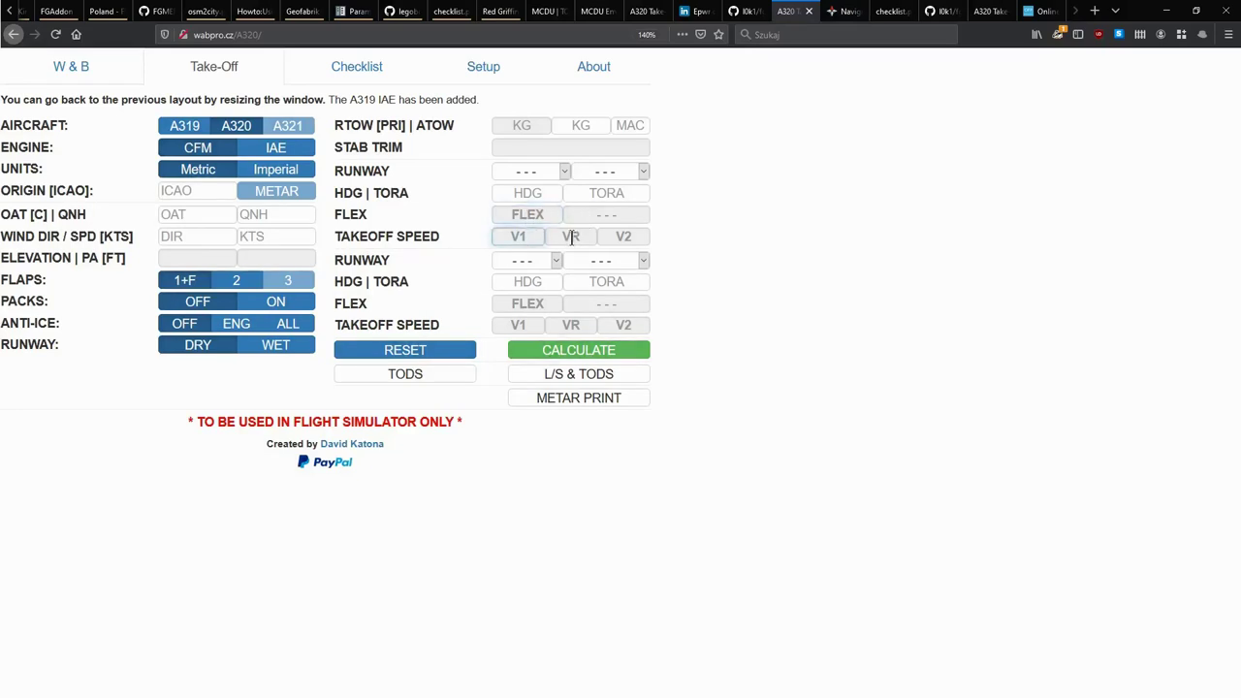
pyautogui.press('Tab')
pyautogui.press('Tab')
pyautogui.click(524, 236)
pyautogui.click(572, 236)
pyautogui.click(621, 236)
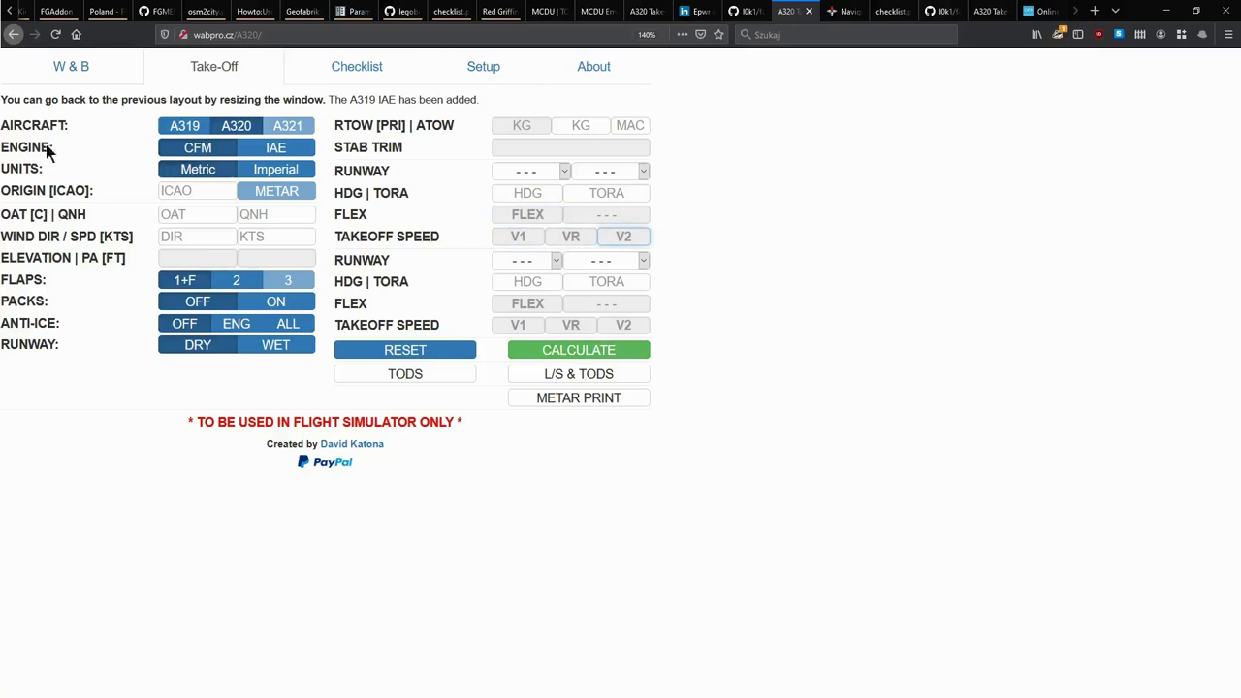
# - Choose the A320 as the aircraft and CFM as the engine type for the take-off calculation
pyautogui.click(172, 132)
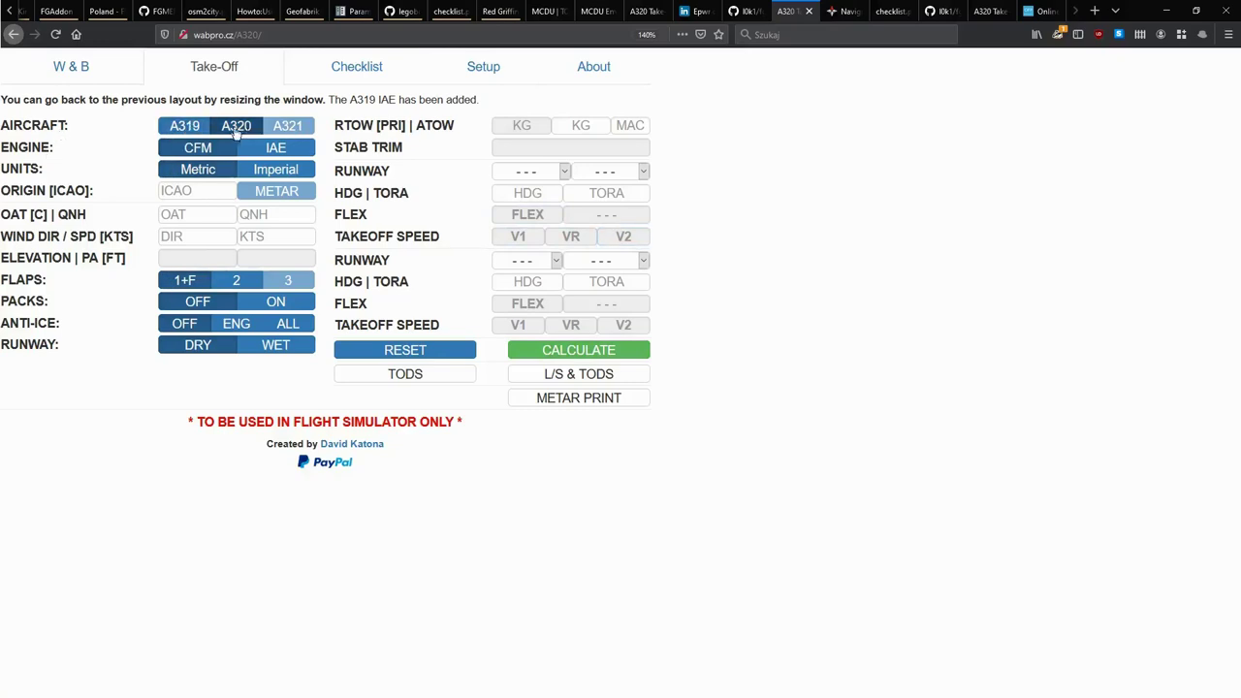
pyautogui.click(238, 132)
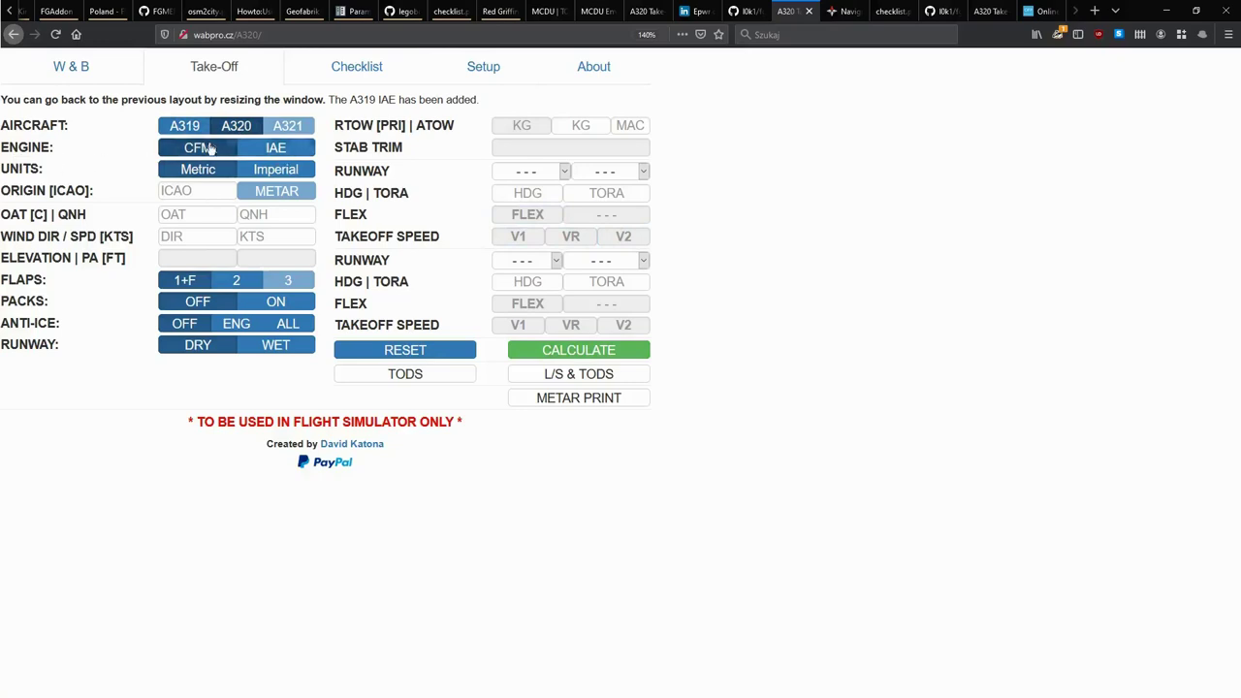
pyautogui.click(275, 150)
pyautogui.click(234, 151)
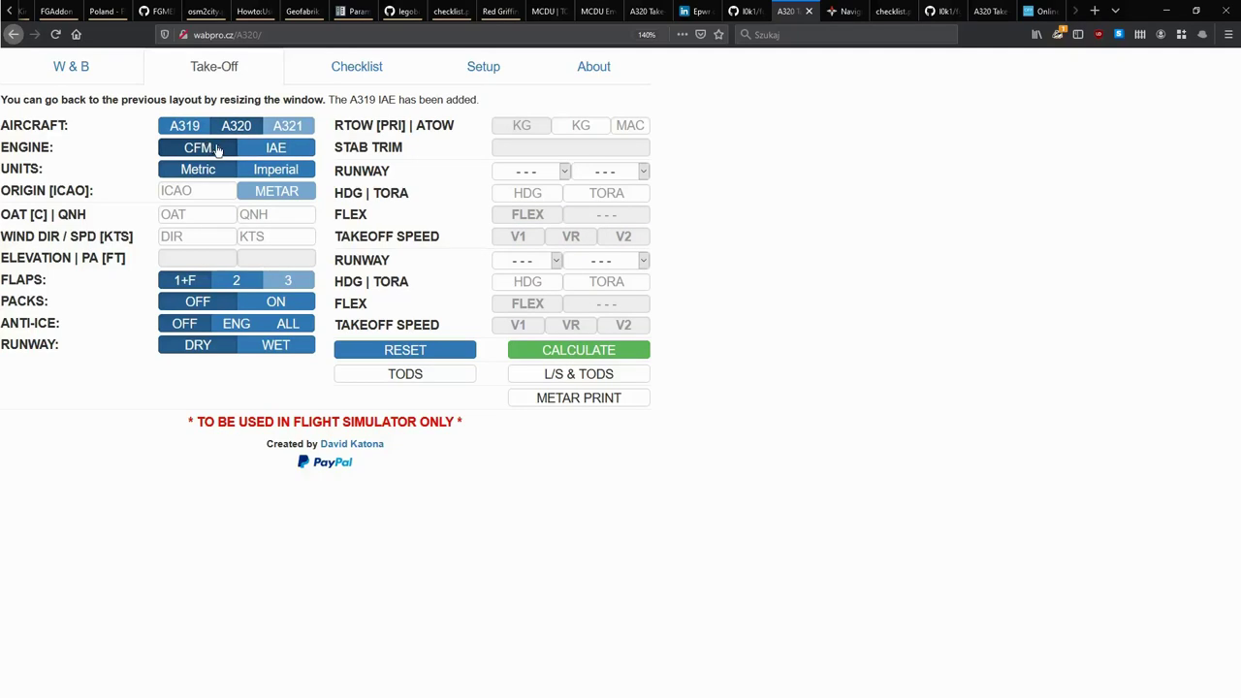
pyautogui.click(215, 151)
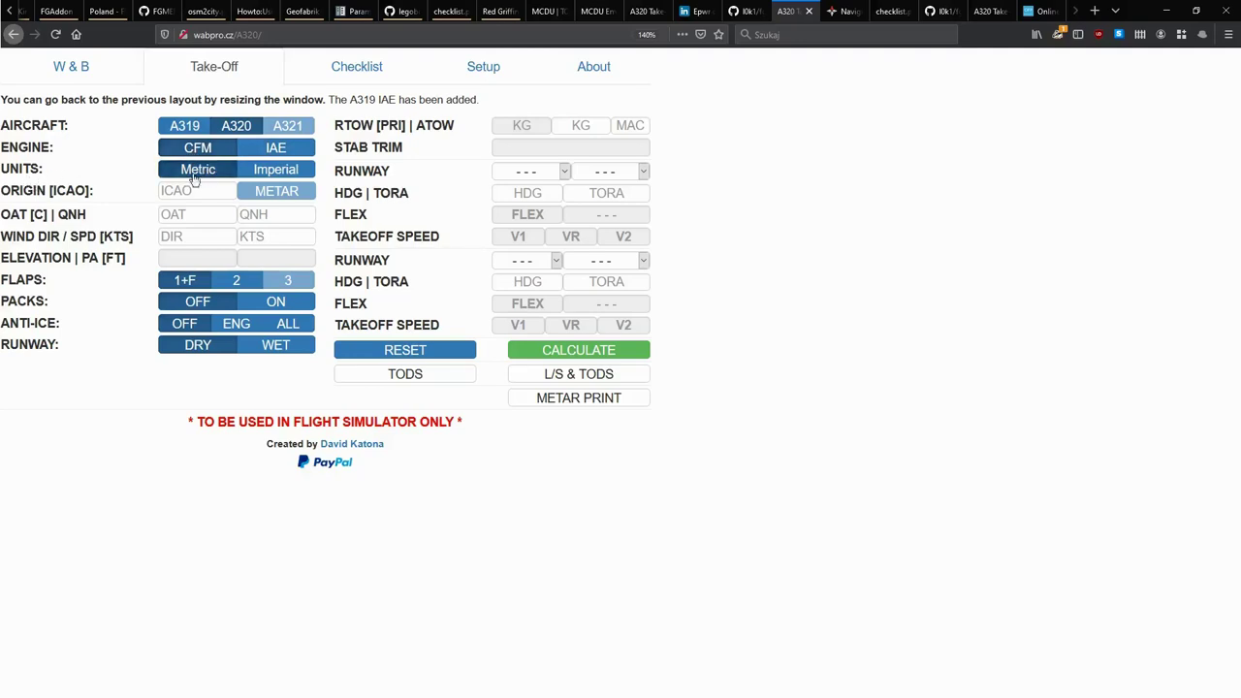
# - Compare the Metric and Imperial unit options and set the take-off calculator's units to Imperial
pyautogui.click(258, 179)
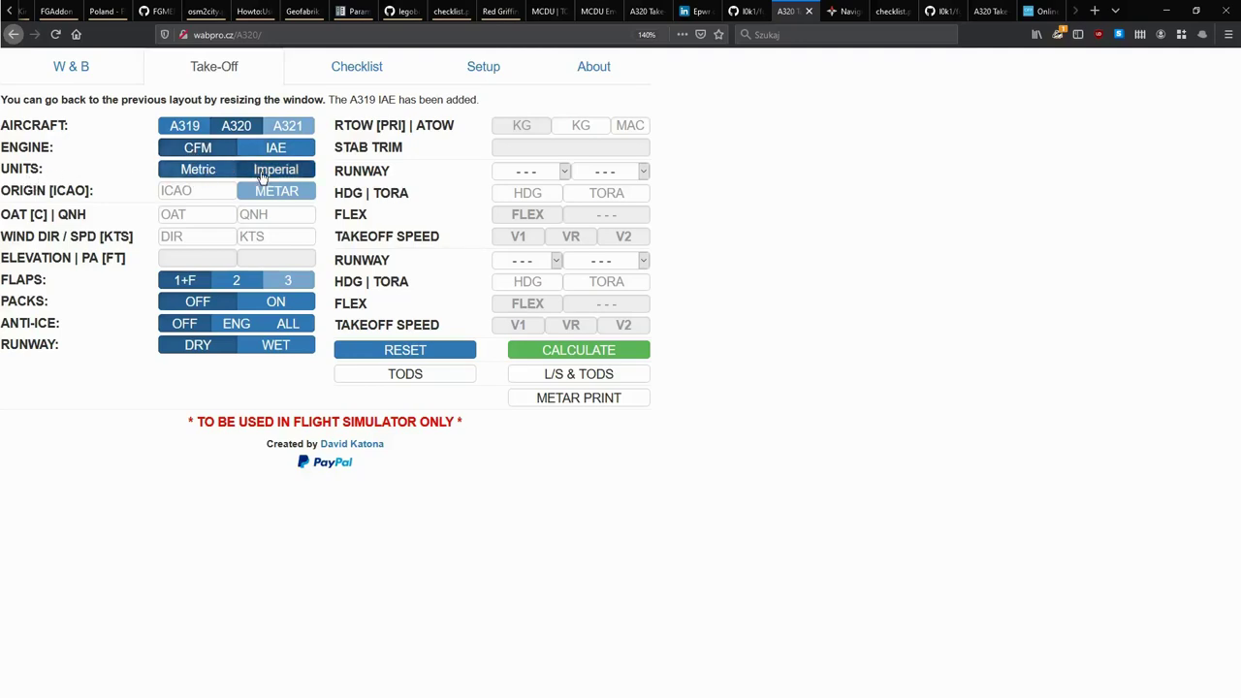
pyautogui.click(209, 175)
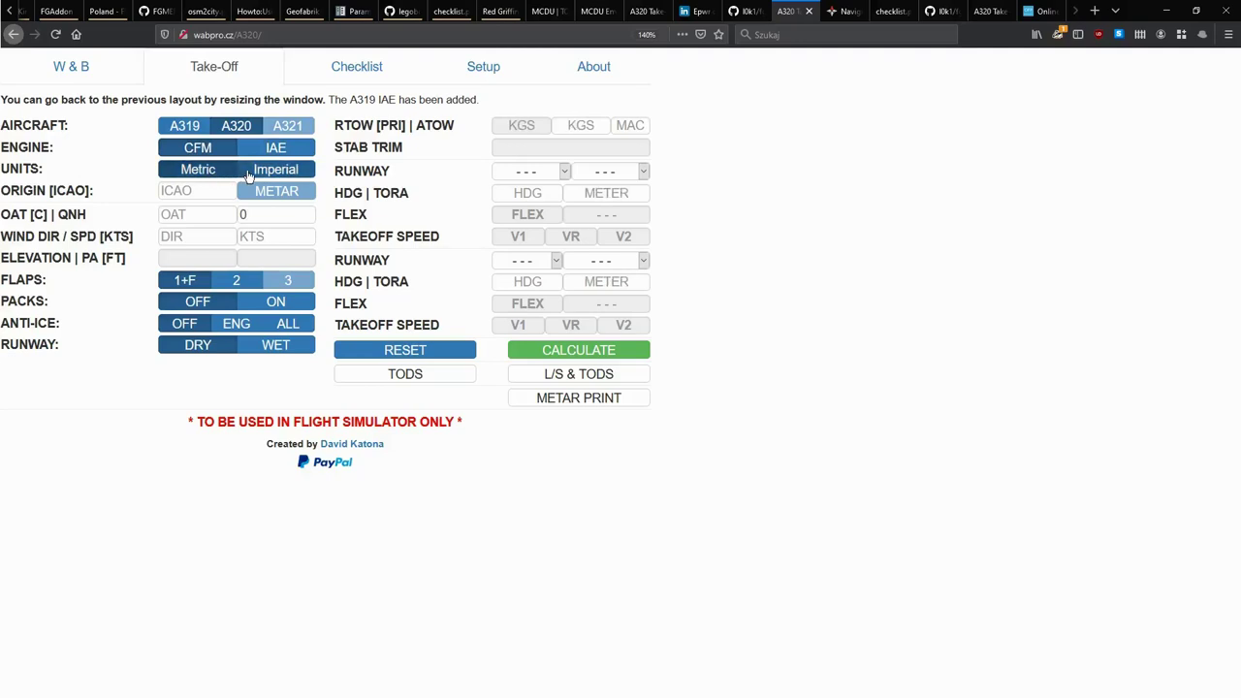
pyautogui.click(248, 175)
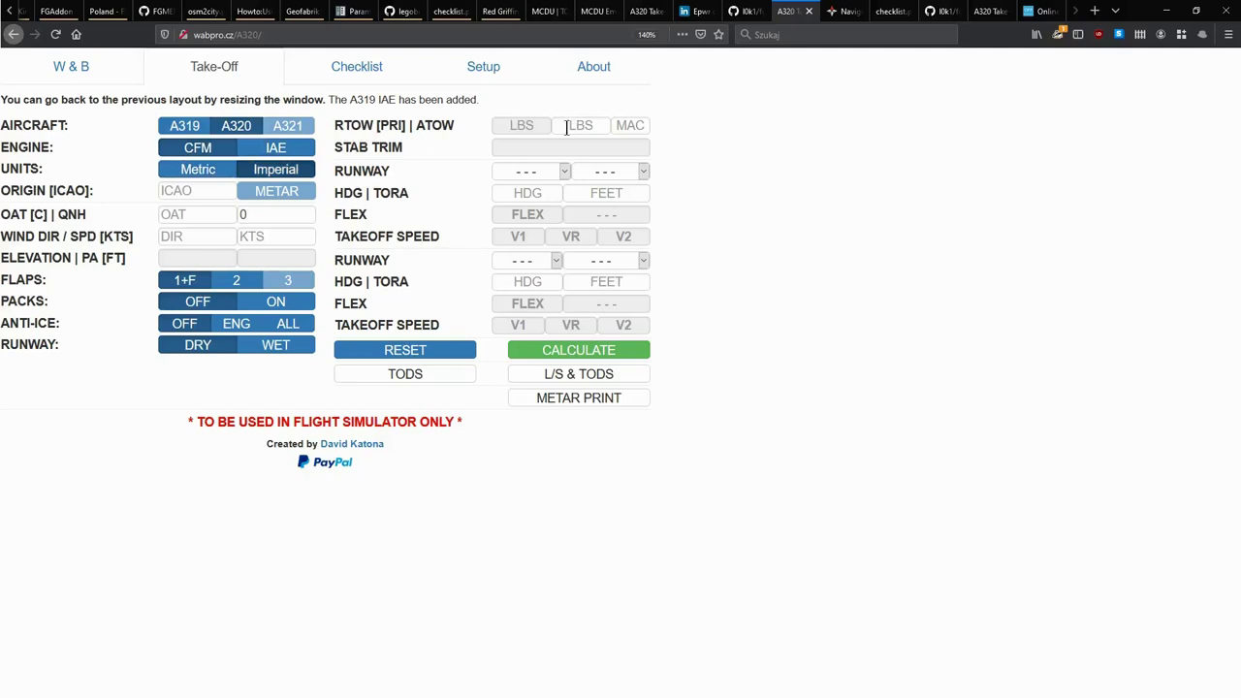
pyautogui.click(208, 172)
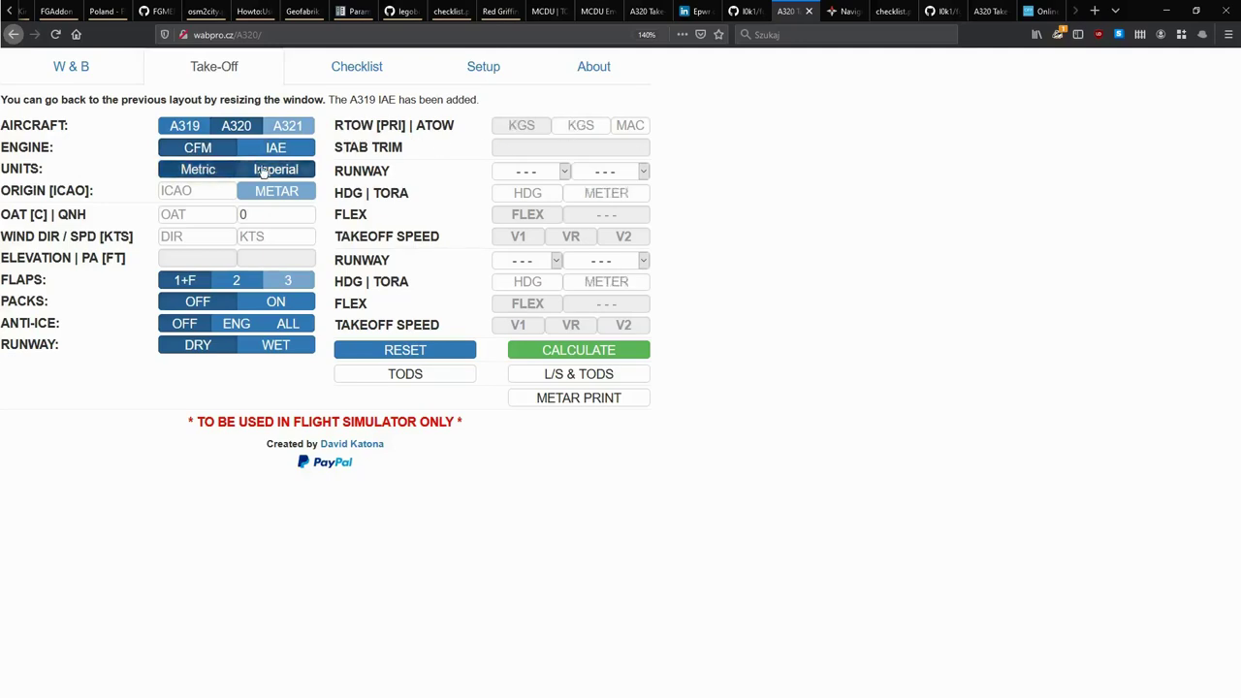
pyautogui.click(263, 172)
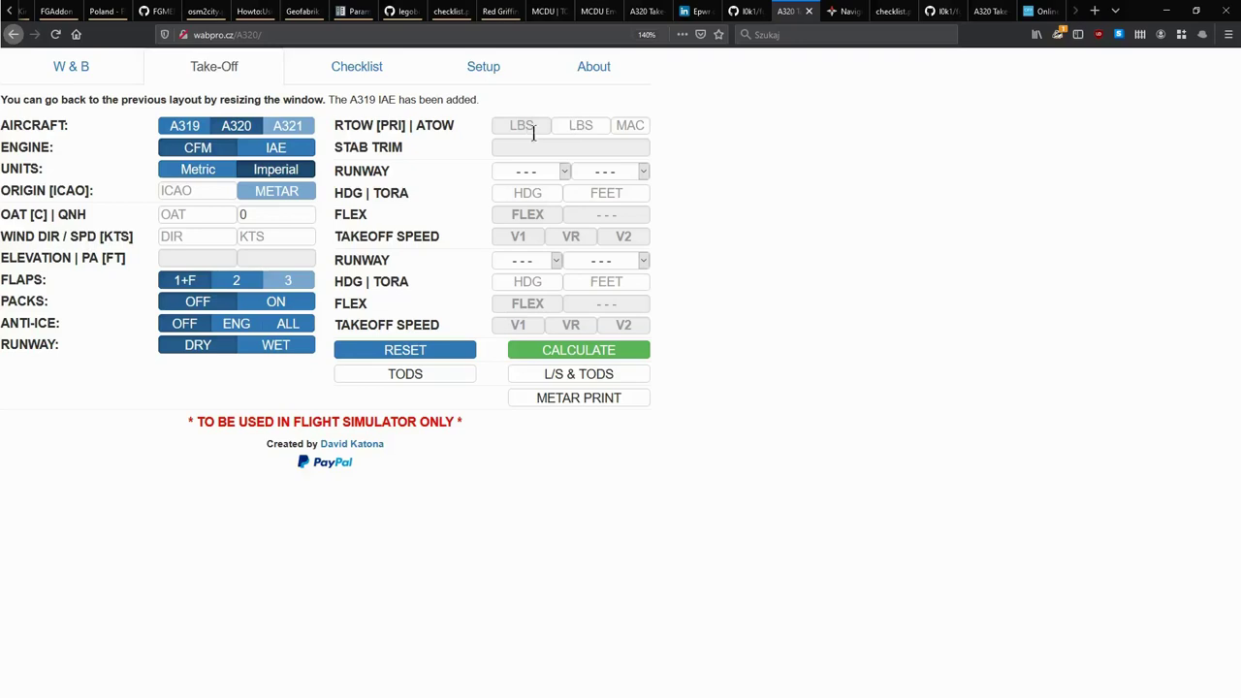
pyautogui.click(209, 171)
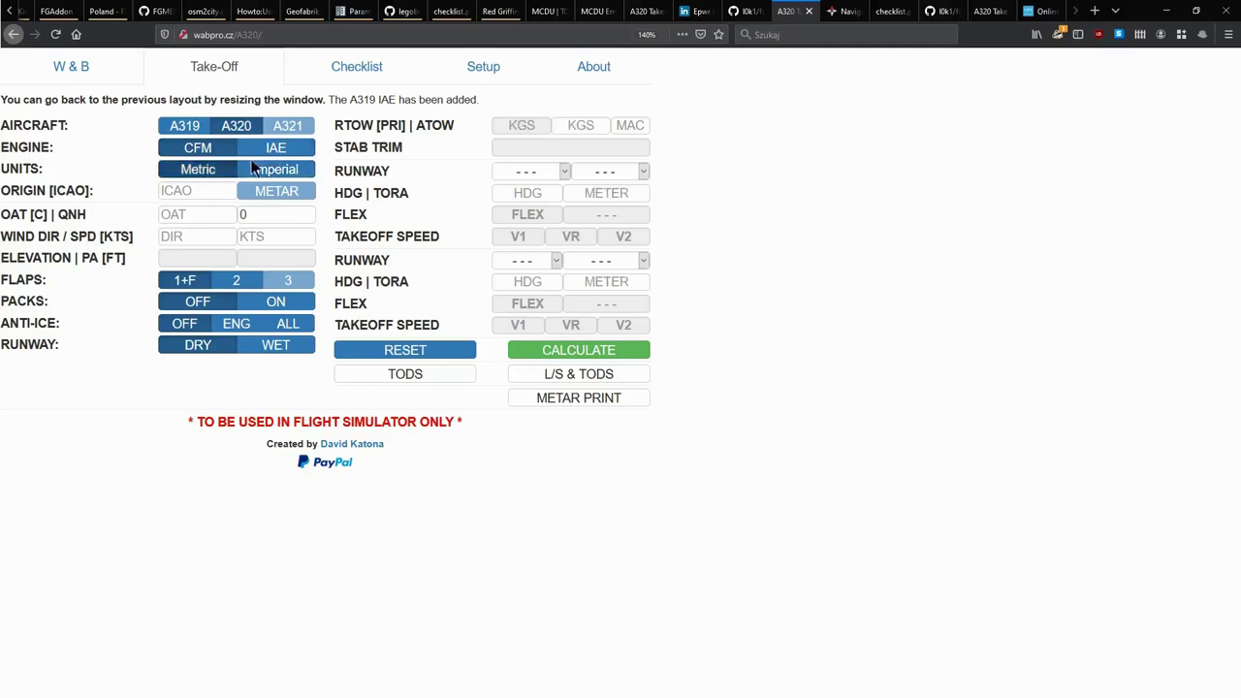
pyautogui.click(254, 170)
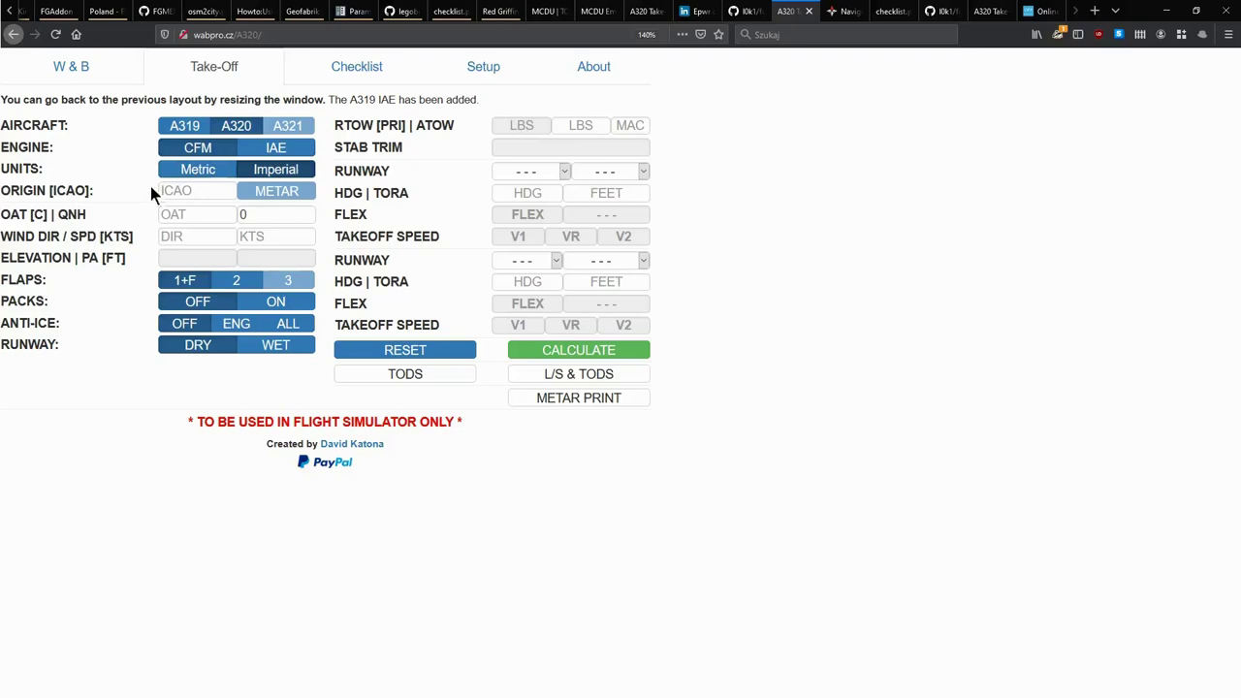
# - Enter EPWA as the ICAO code of the origin airport
pyautogui.click(199, 190)
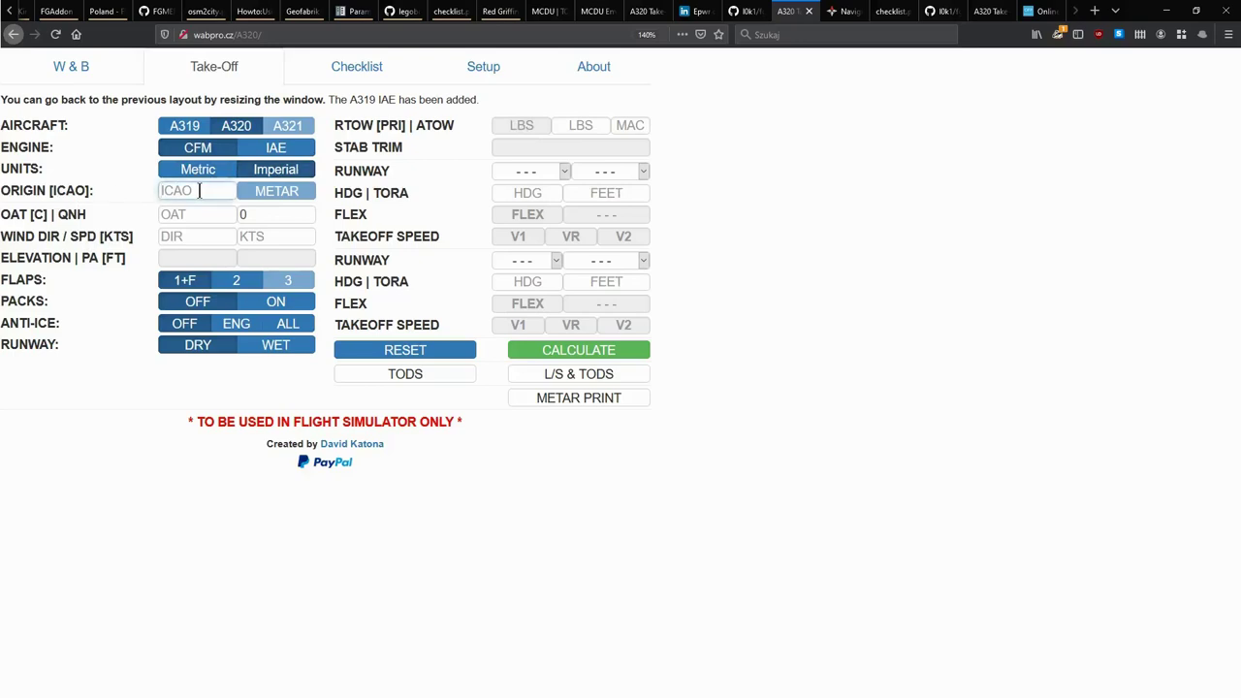
pyautogui.write('EPWA')
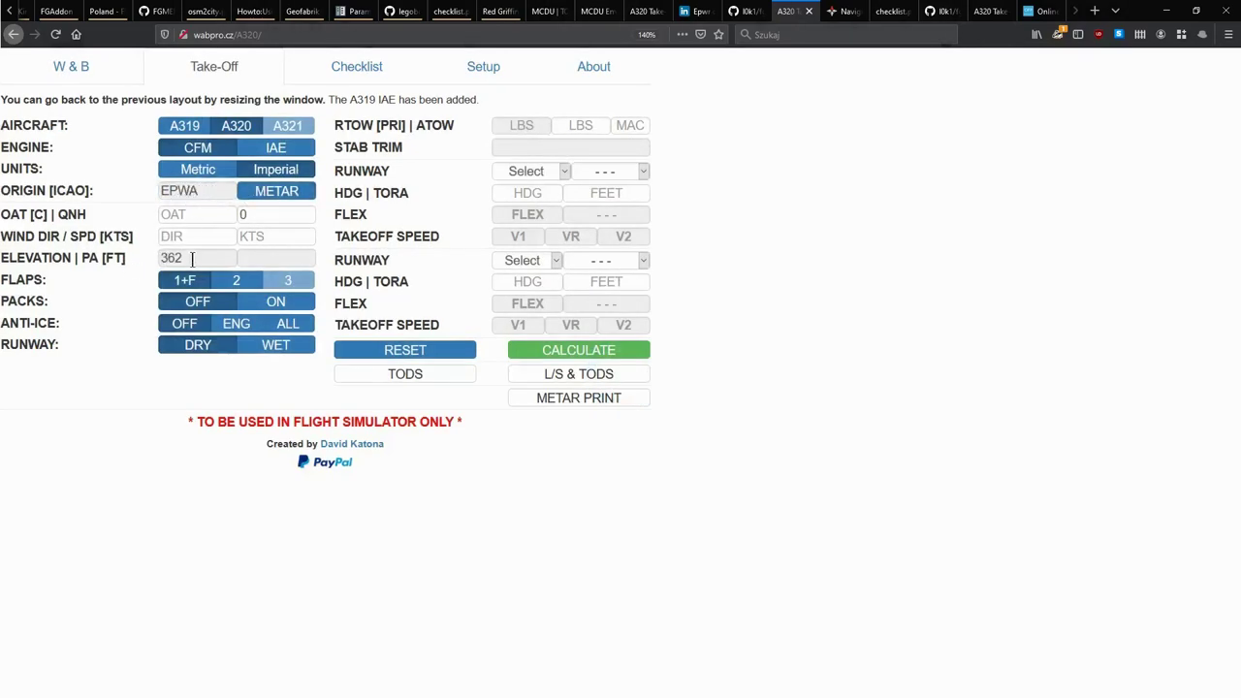
pyautogui.click(163, 257)
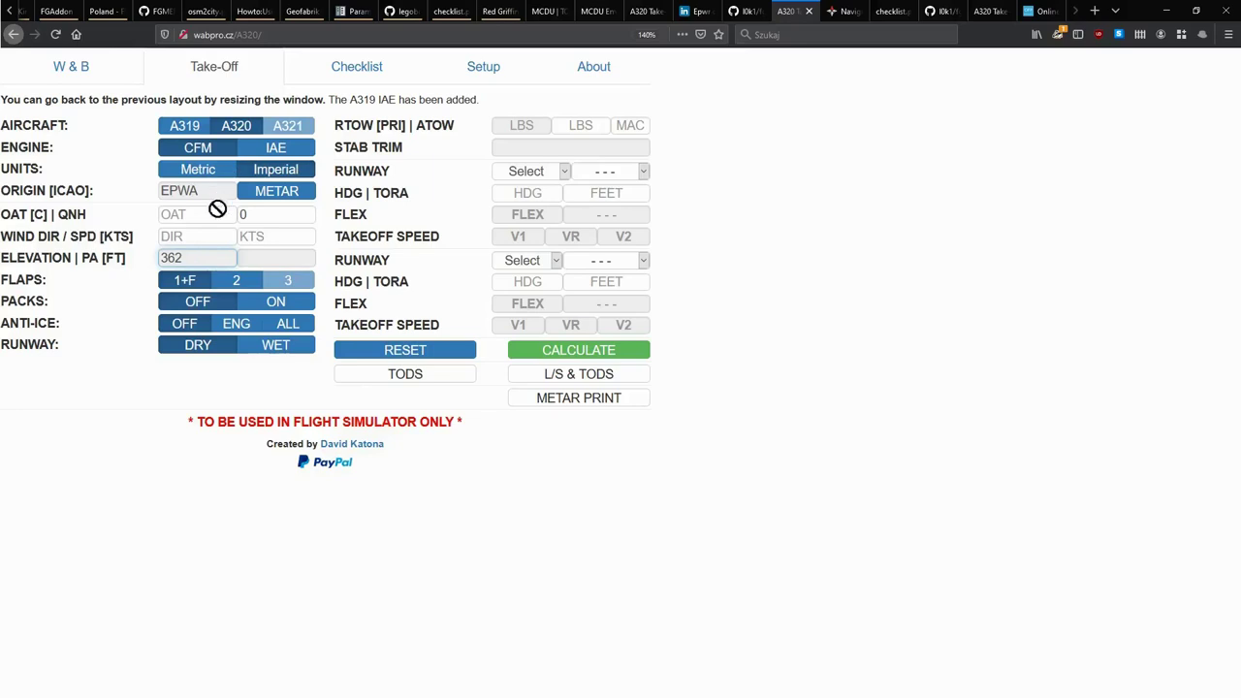
# - Fill in the outside temperature, QNH and wind fields from the origin airport's METAR and check the pressure altitude
pyautogui.click(194, 215)
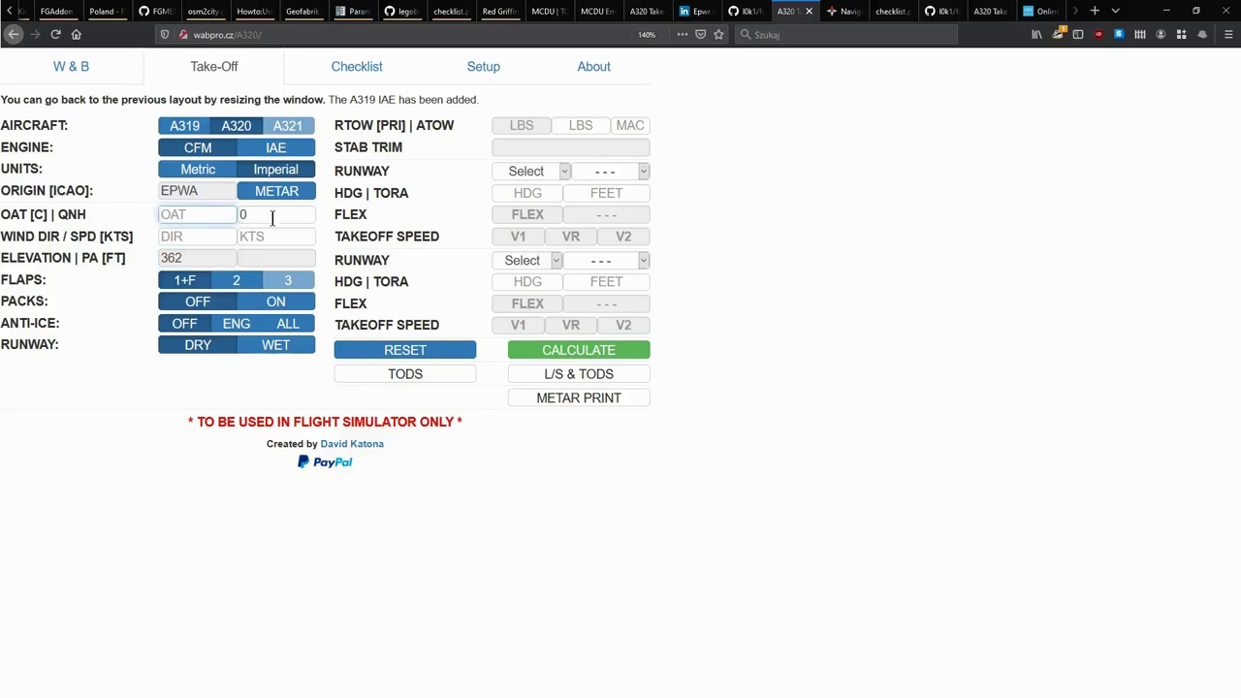
pyautogui.click(275, 216)
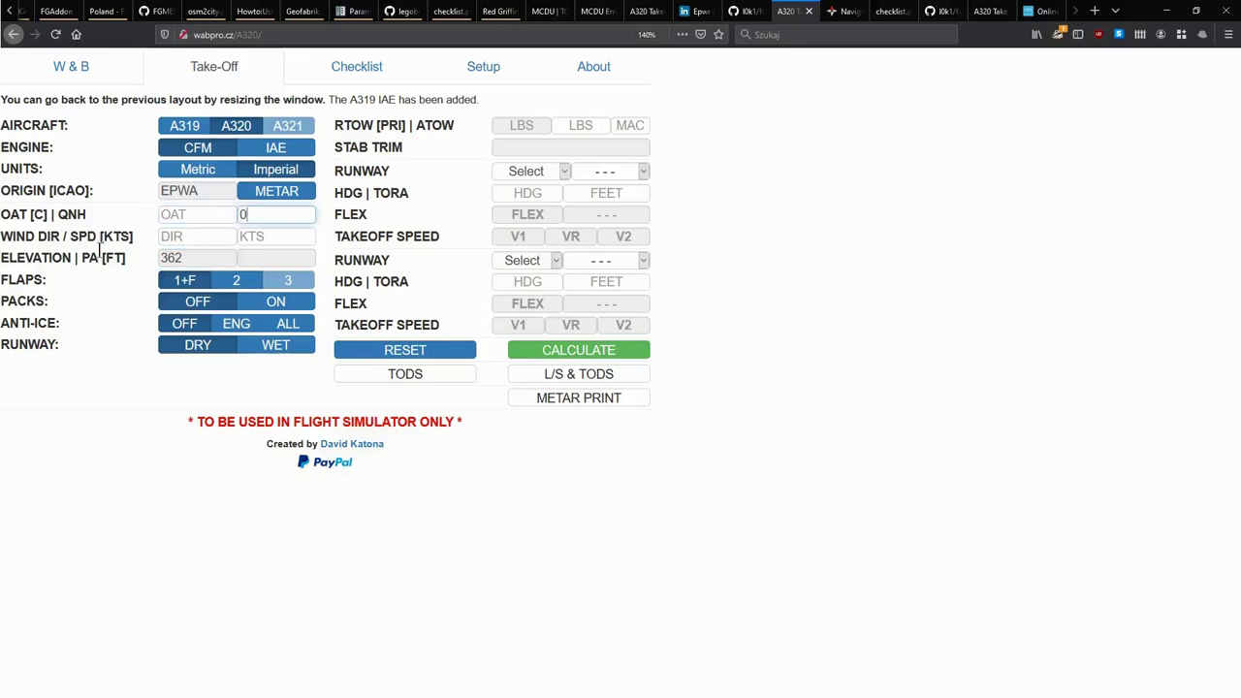
pyautogui.click(180, 239)
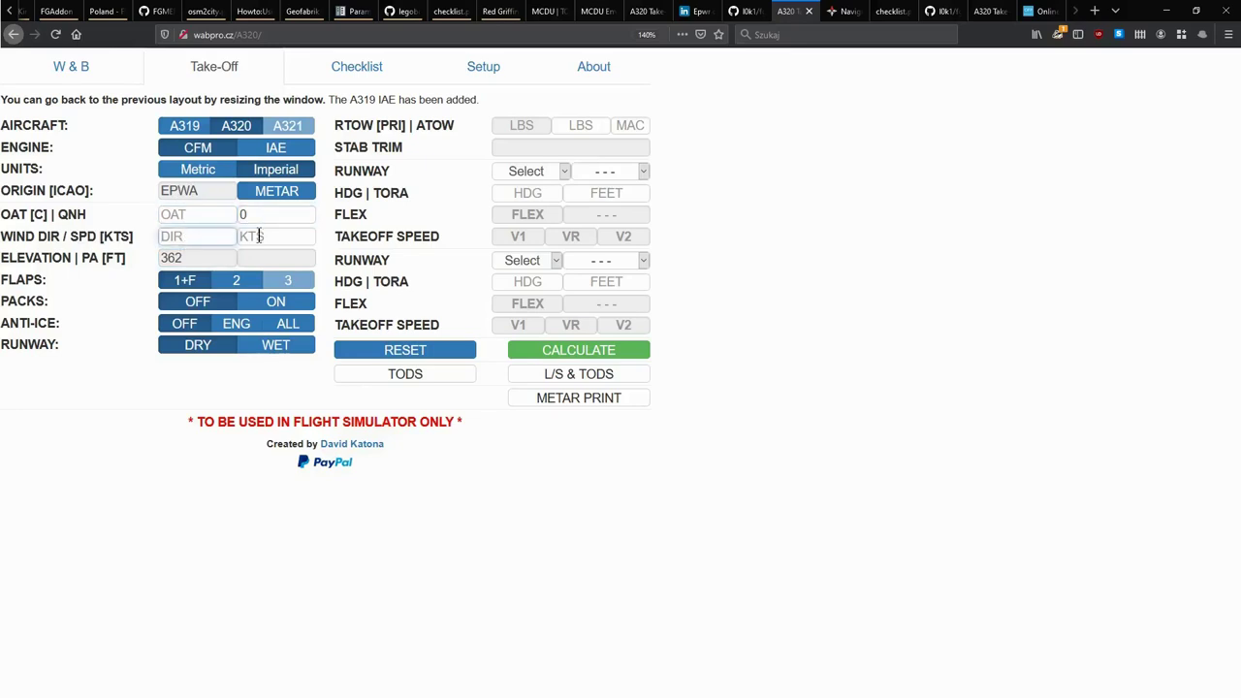
pyautogui.click(259, 237)
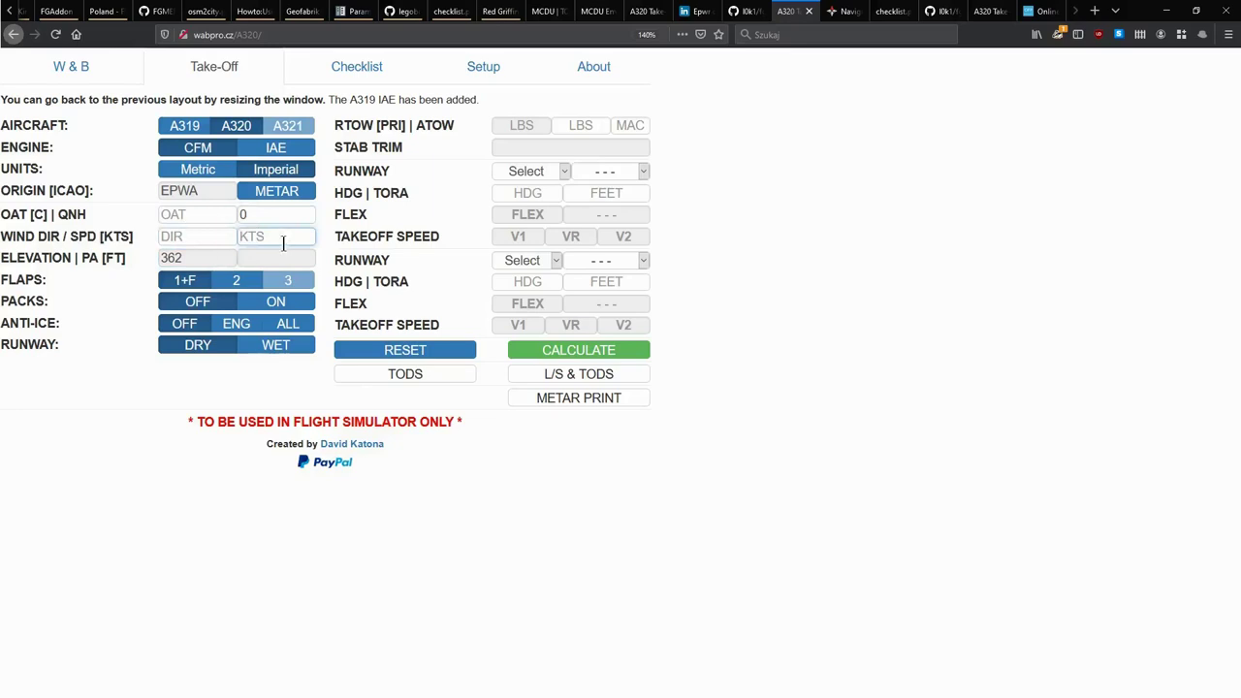
pyautogui.click(289, 193)
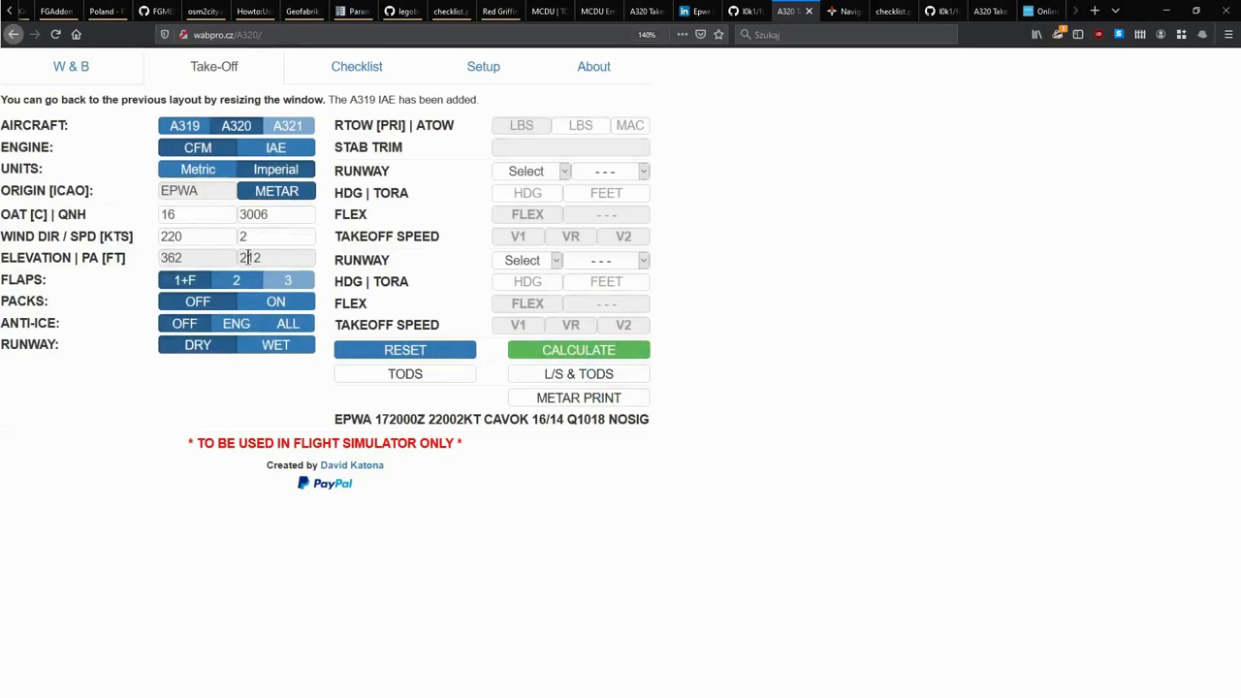
pyautogui.click(251, 258)
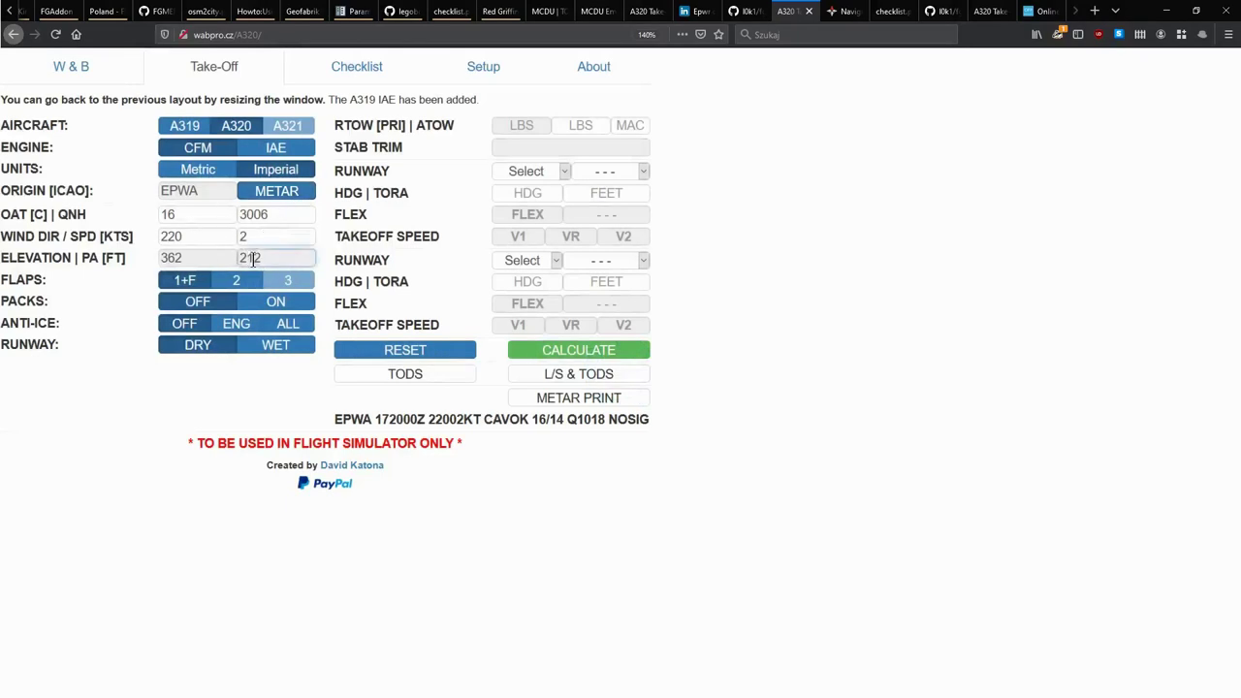
pyautogui.moveTo(271, 257); pyautogui.dragTo(238, 258)
pyautogui.click(272, 258)
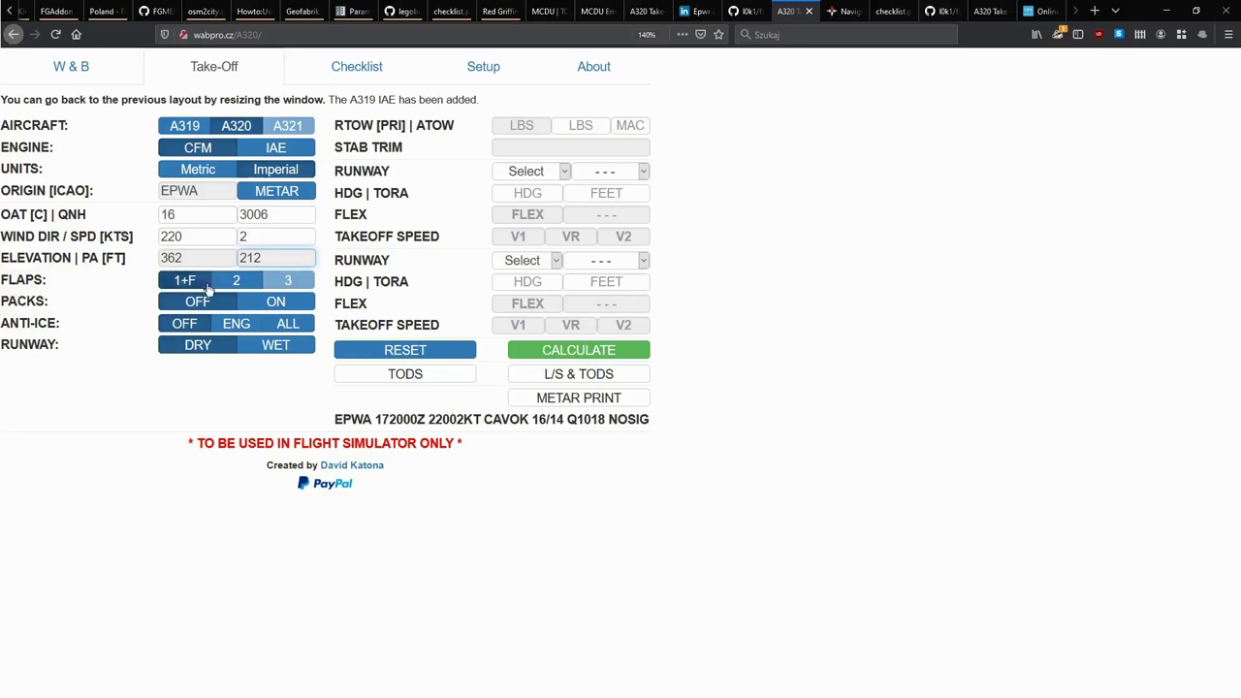
# - Configure the take-off with flaps 2, packs ON, anti-ice OFF and a DRY runway
pyautogui.click(250, 284)
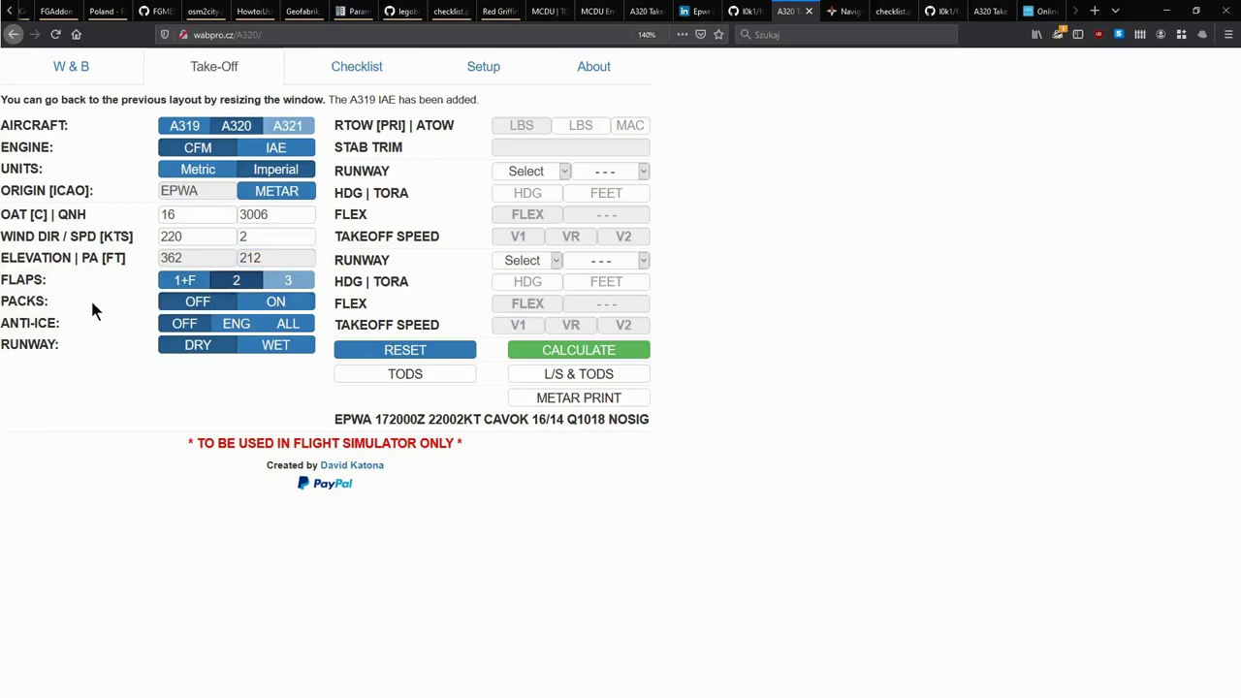
pyautogui.click(262, 306)
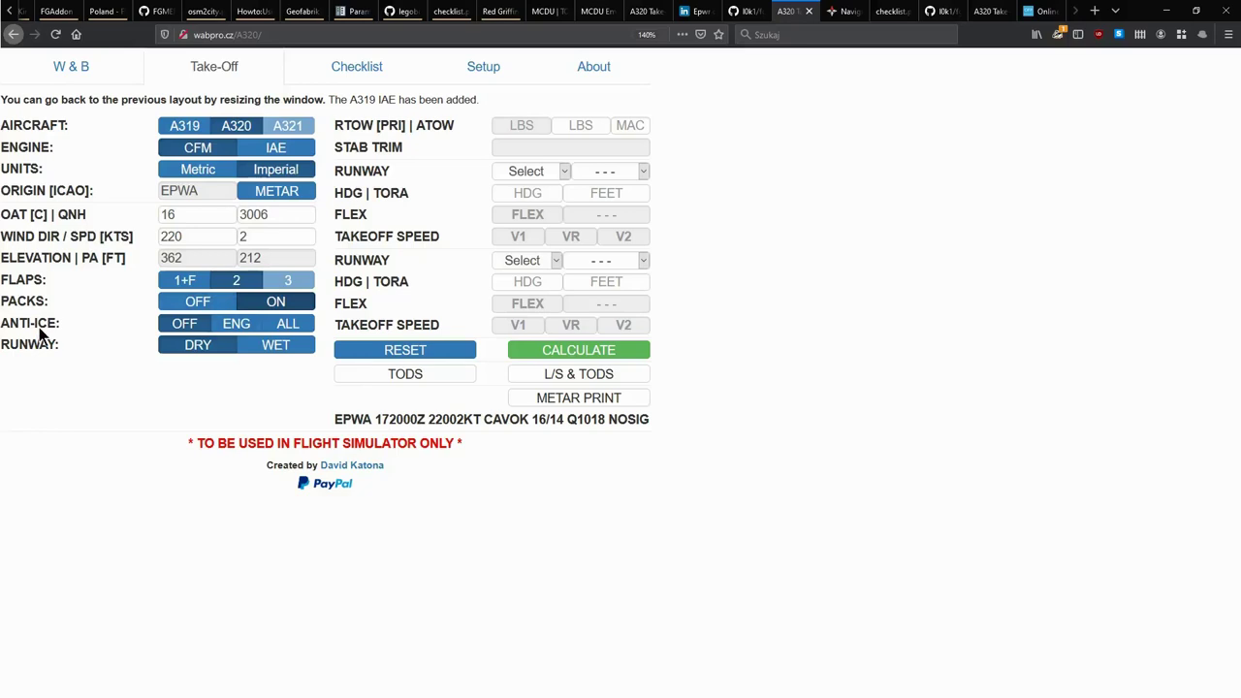
pyautogui.click(234, 328)
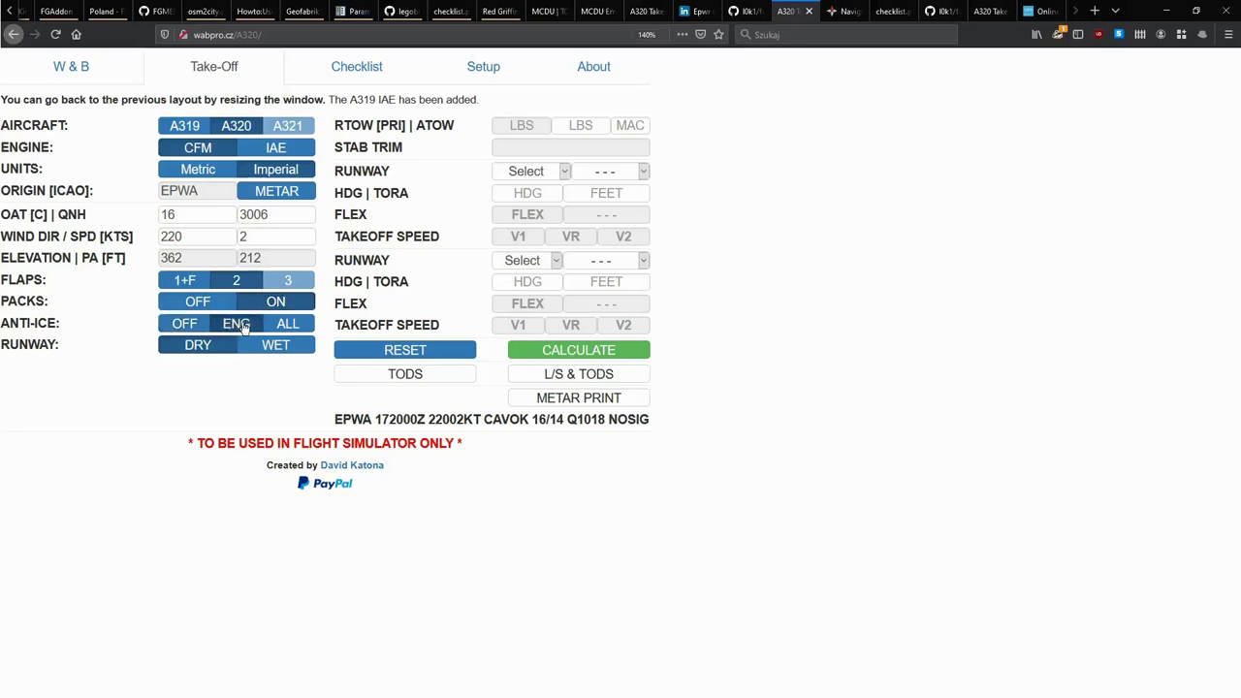
pyautogui.click(296, 330)
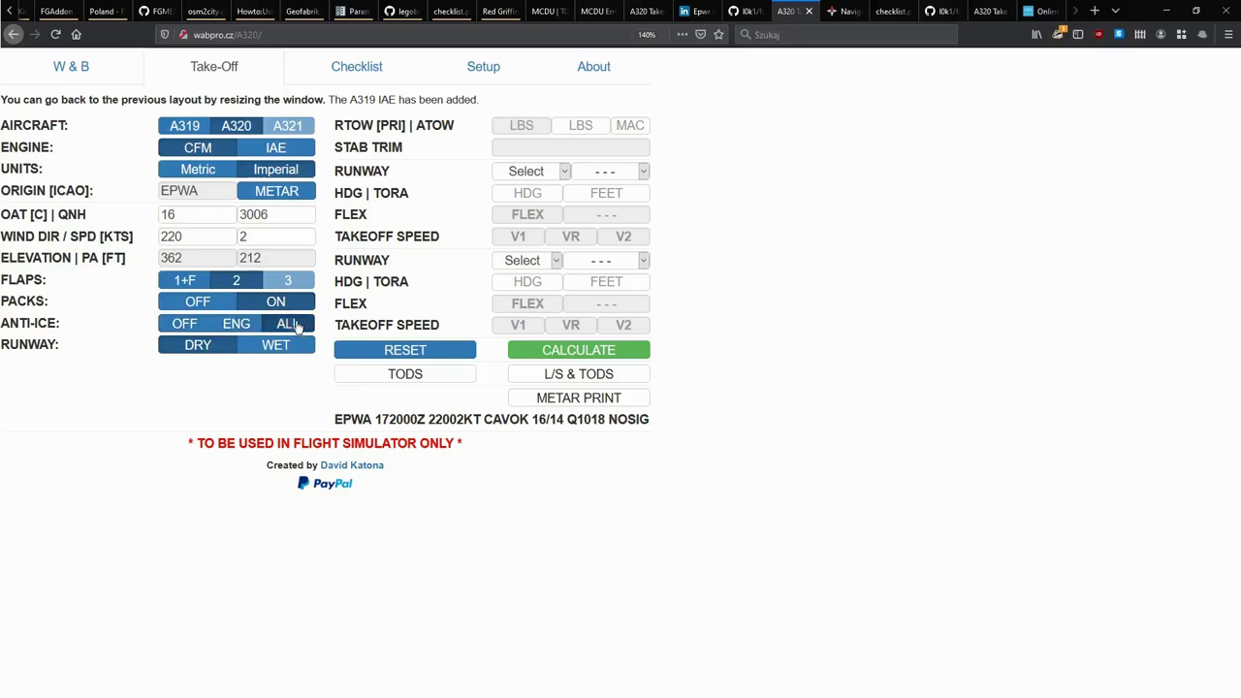
pyautogui.click(188, 328)
pyautogui.click(199, 347)
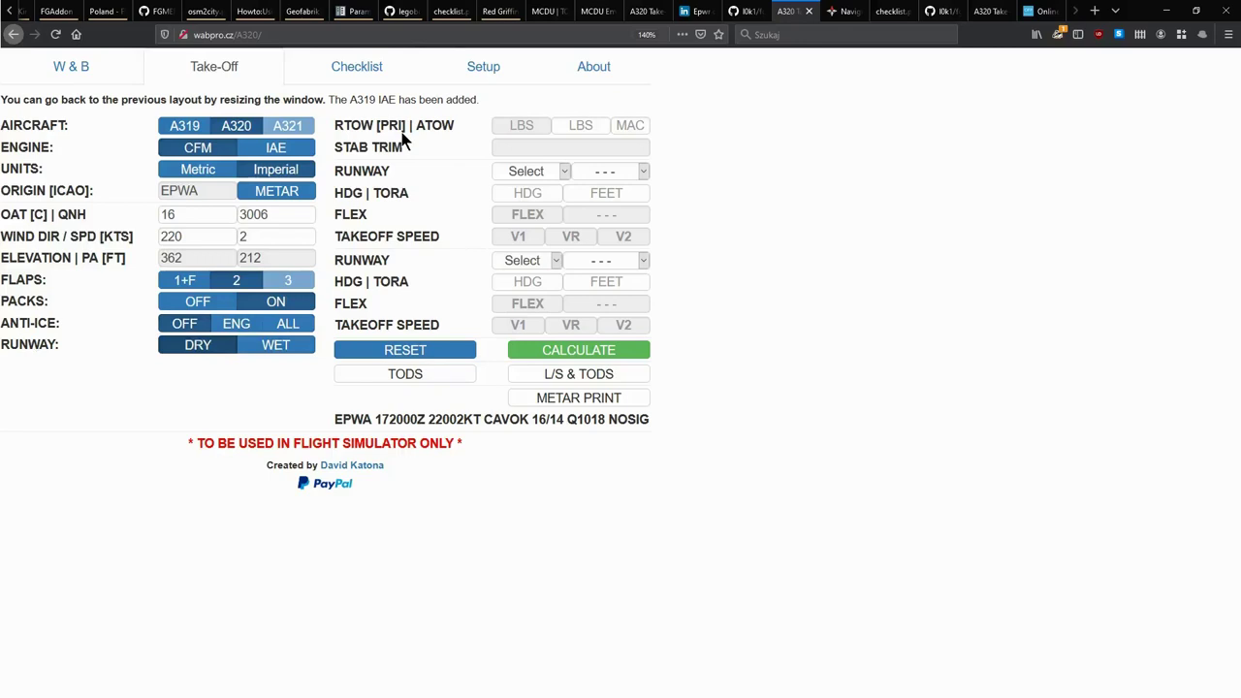
# - Switch to the flight simulator and look up the take-off weight on the MCDU's INIT FUEL PREDICTION page
pyautogui.hotkey('alt', 'Tab')
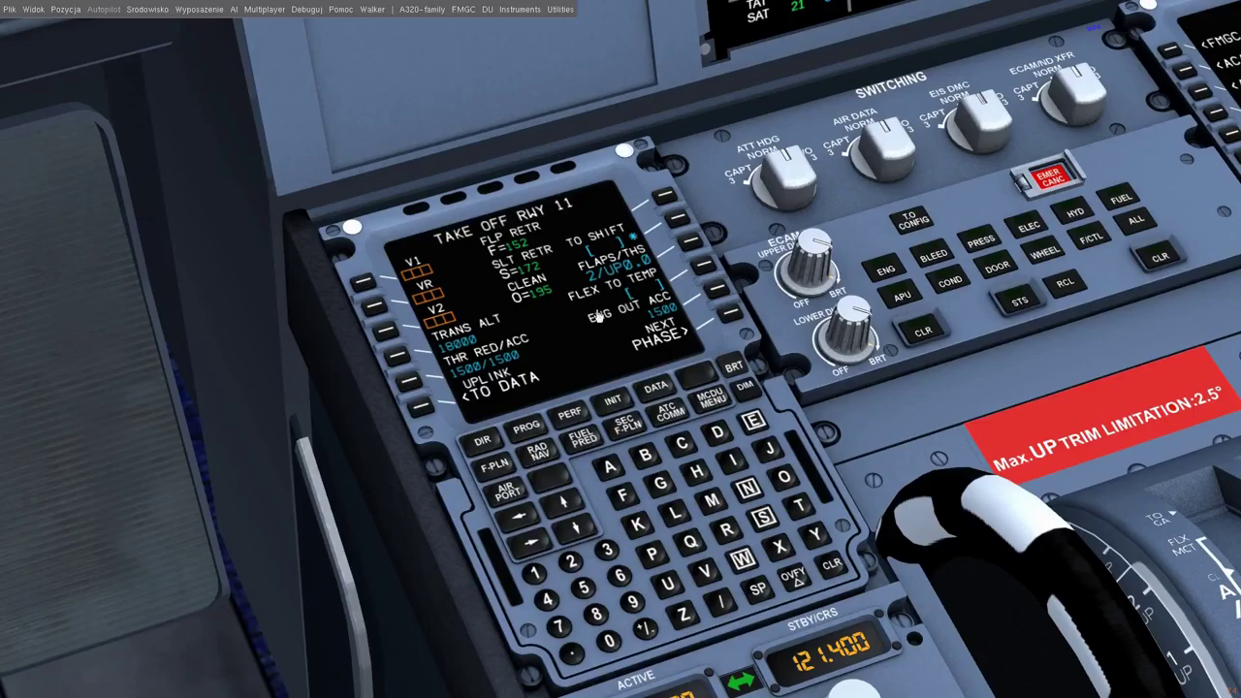
pyautogui.click(613, 404)
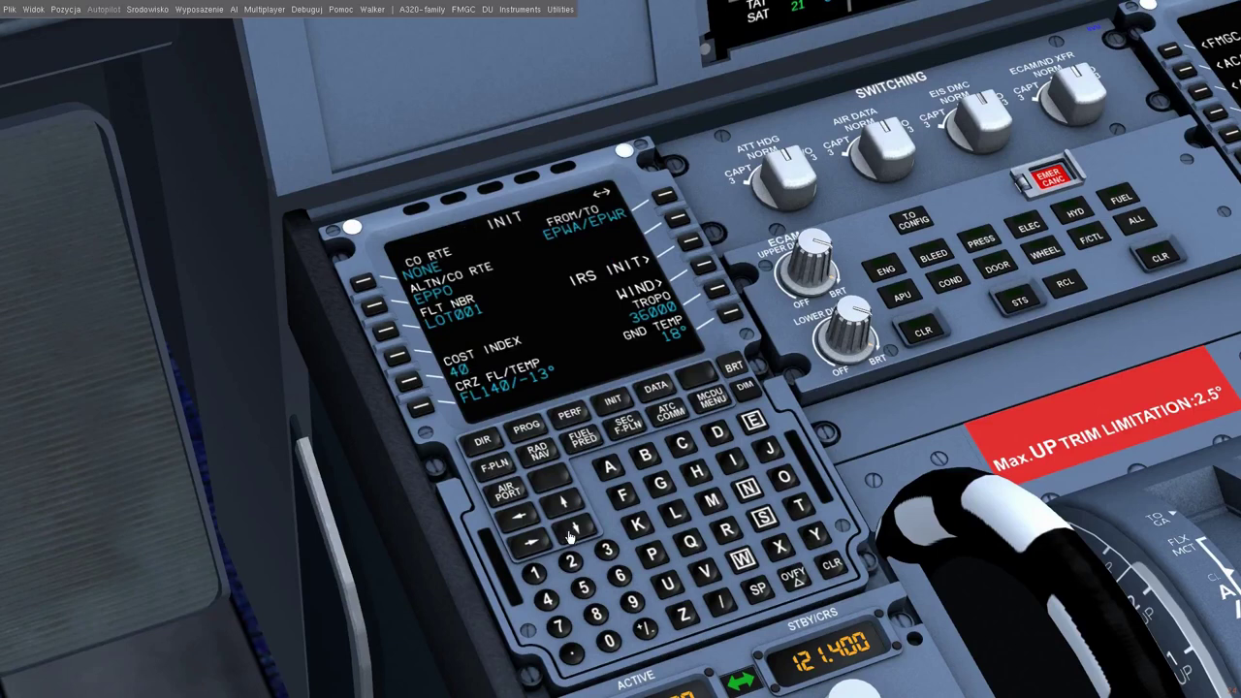
pyautogui.click(540, 546)
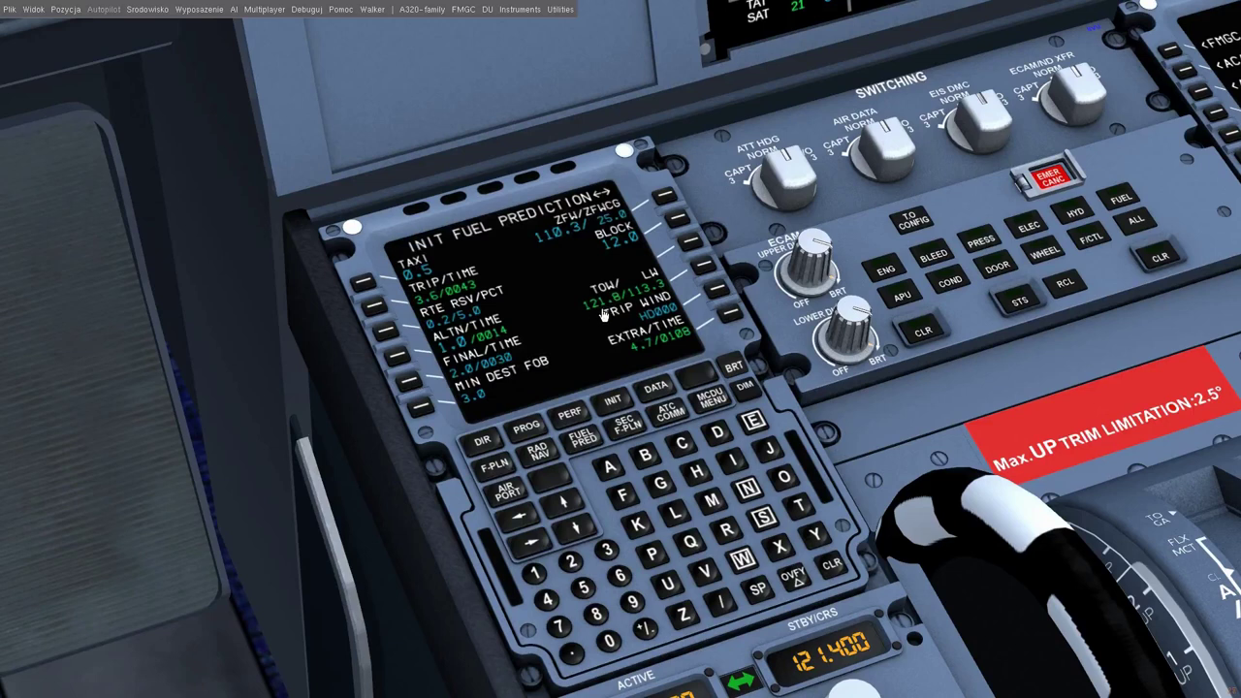
# - Return to the browser's take-off calculator and enter 121800 lbs as the actual take-off weight (ATOW)
pyautogui.hotkey('alt', 'Tab')
pyautogui.write('121800')
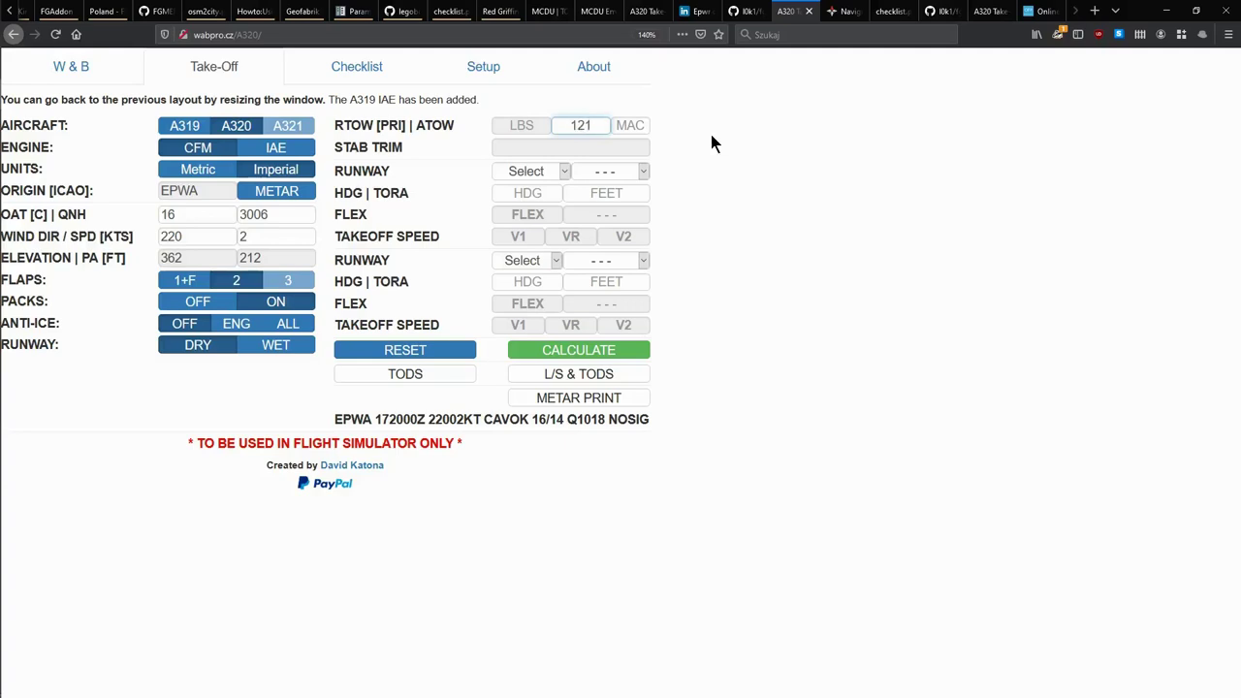
pyautogui.click(712, 138)
# - Choose runway 11 for the first runway entry, review its intersection options and keep FULL length
pyautogui.click(530, 174)
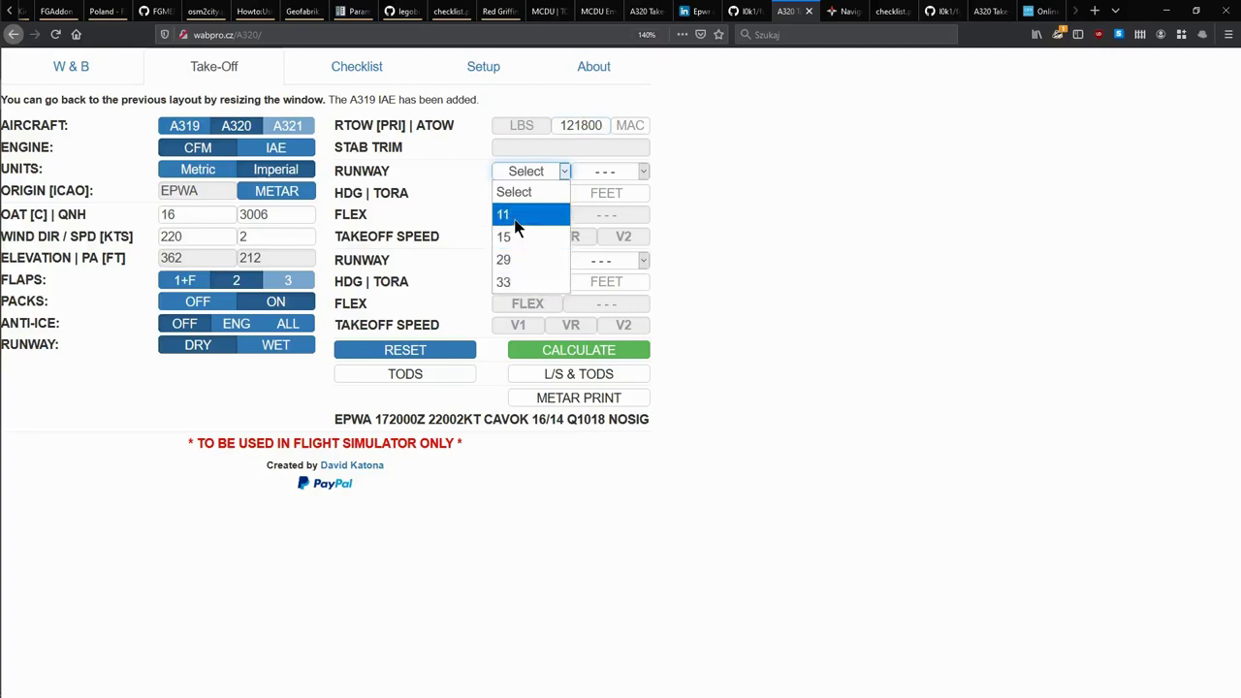
pyautogui.click(516, 217)
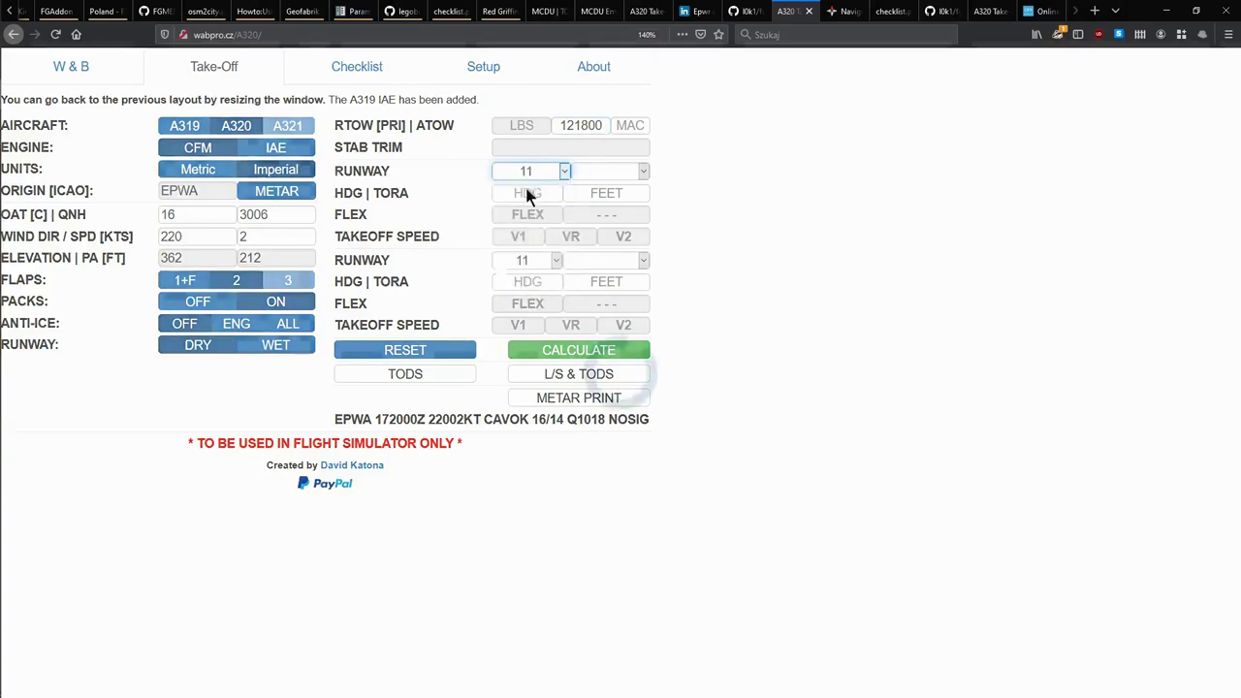
pyautogui.click(643, 172)
pyautogui.click(642, 171)
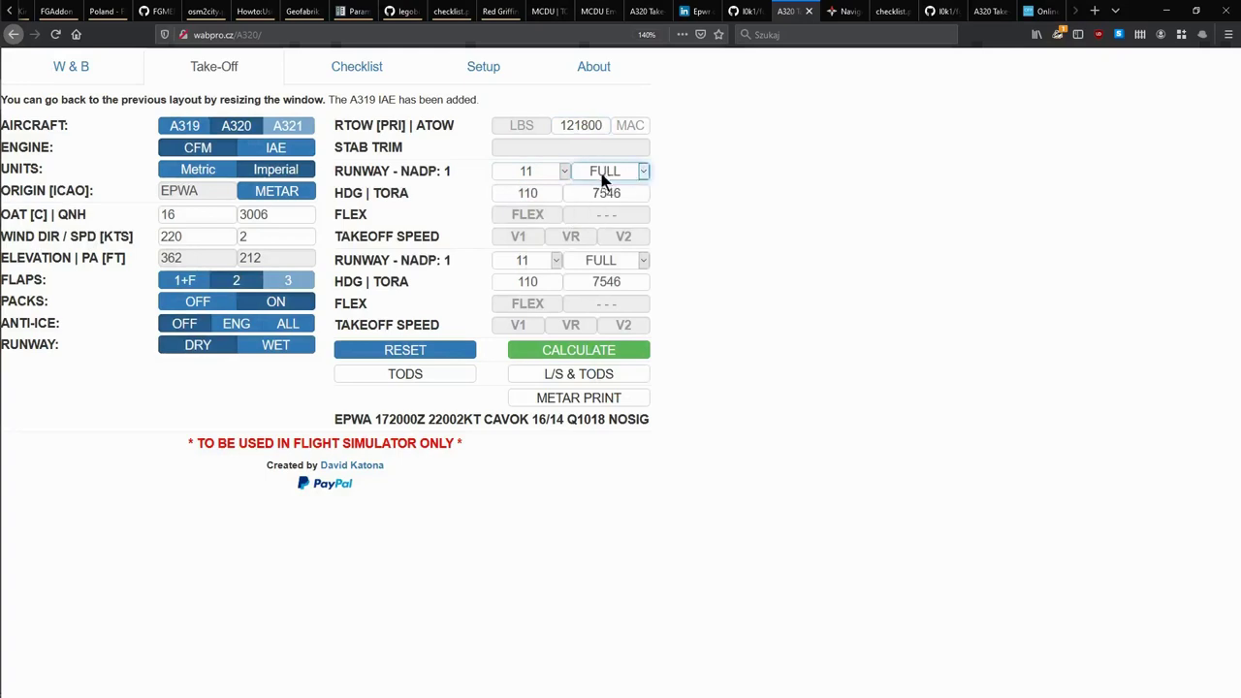
pyautogui.click(642, 173)
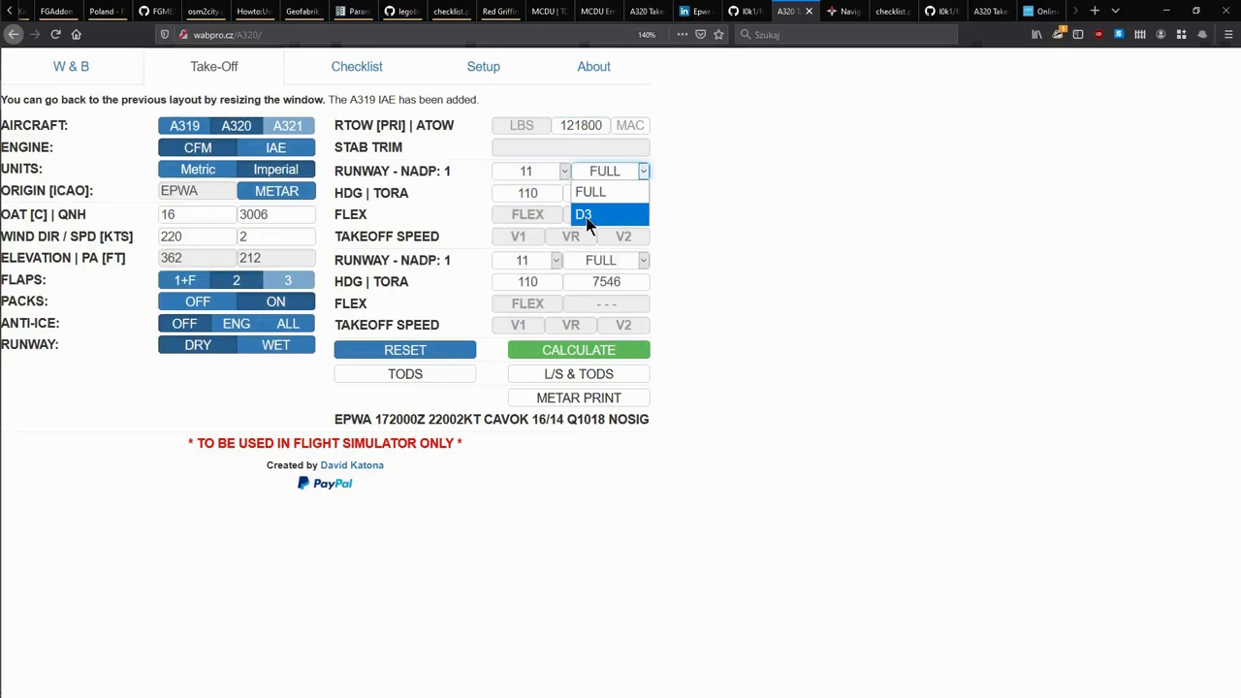
pyautogui.click(648, 167)
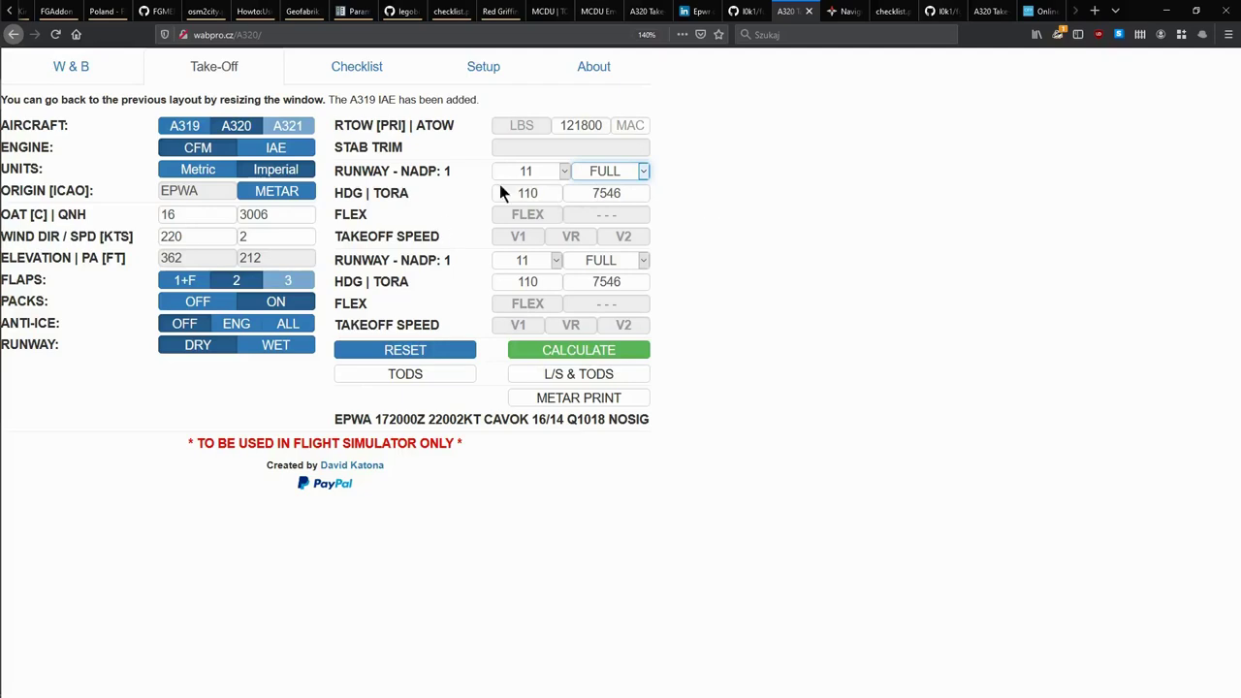
# - Review the runway choices of the second runway entry and keep runway 11
pyautogui.click(542, 259)
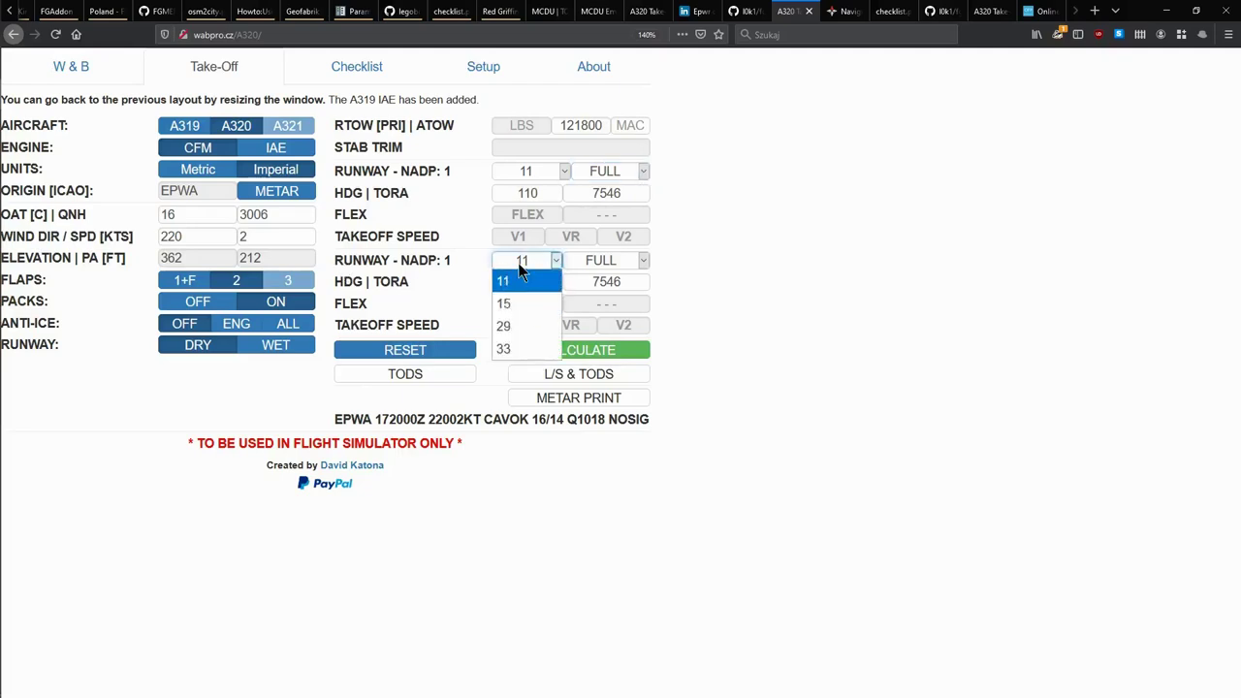
pyautogui.click(520, 280)
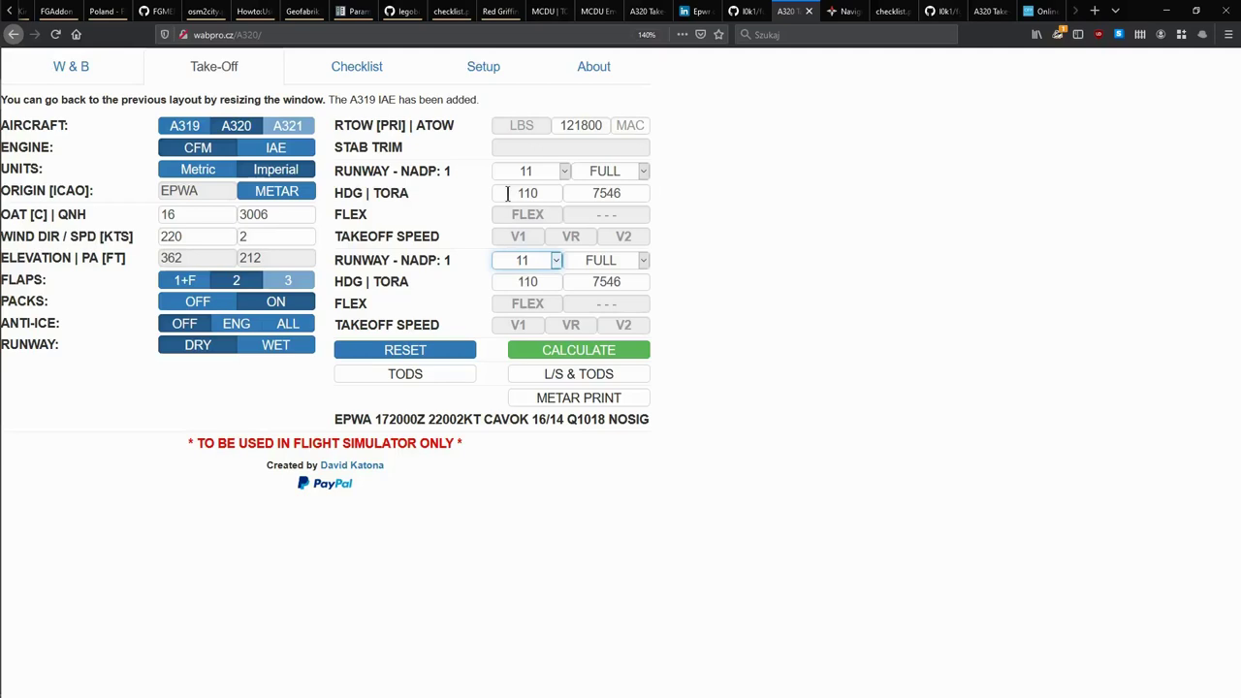
pyautogui.click(542, 260)
pyautogui.click(545, 277)
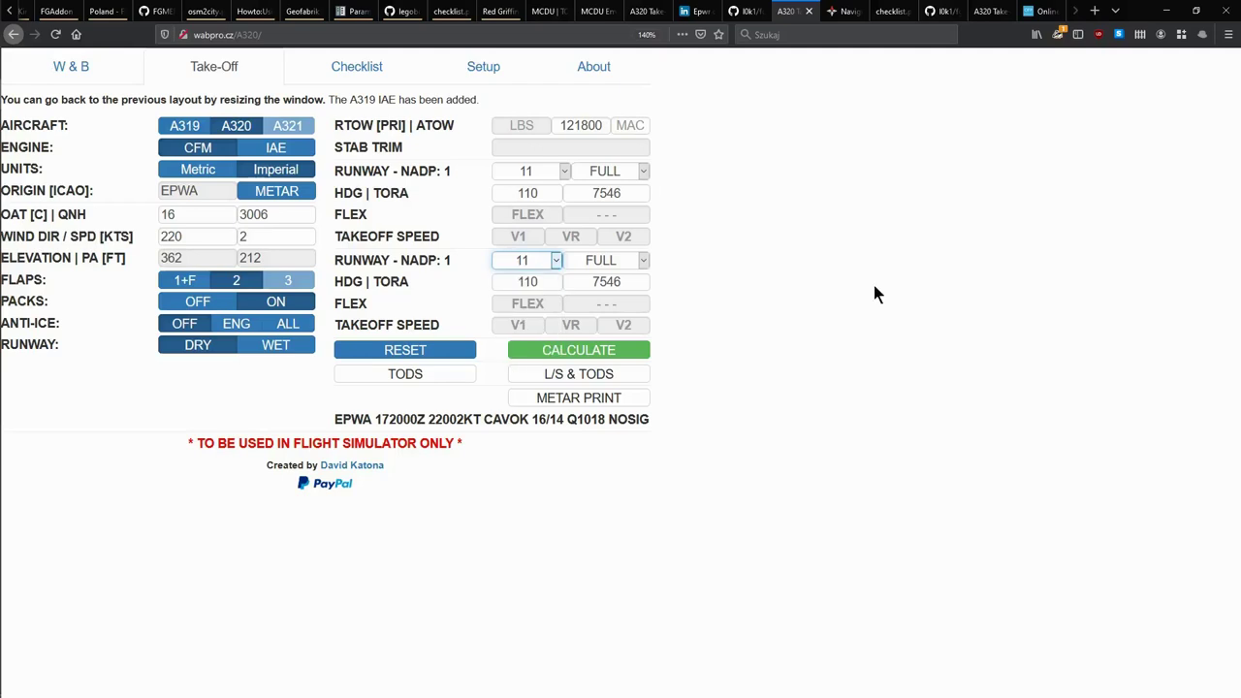